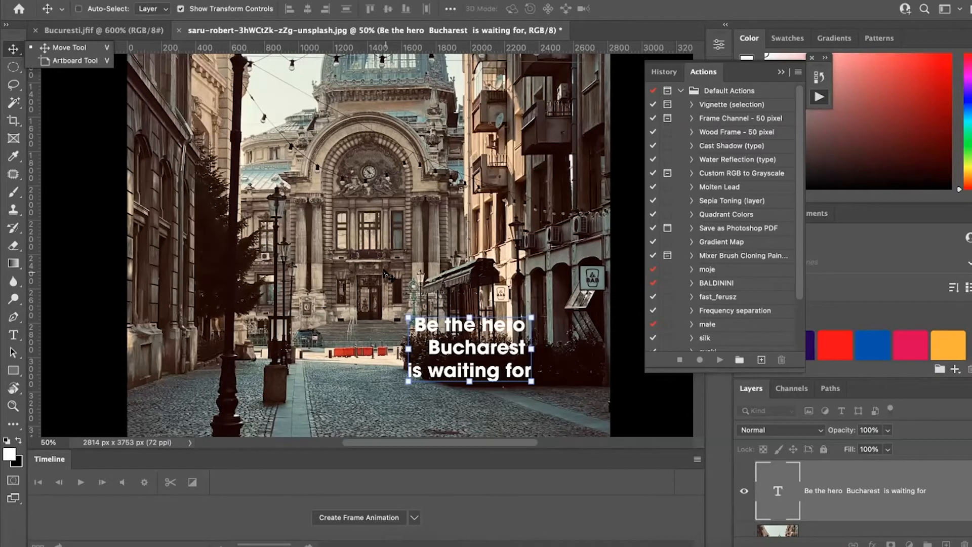
Inspect the white headline and the full street photo with the interface panels hidden
{"action": "key", "text": "super"}
{"action": "key", "text": "Tab"}
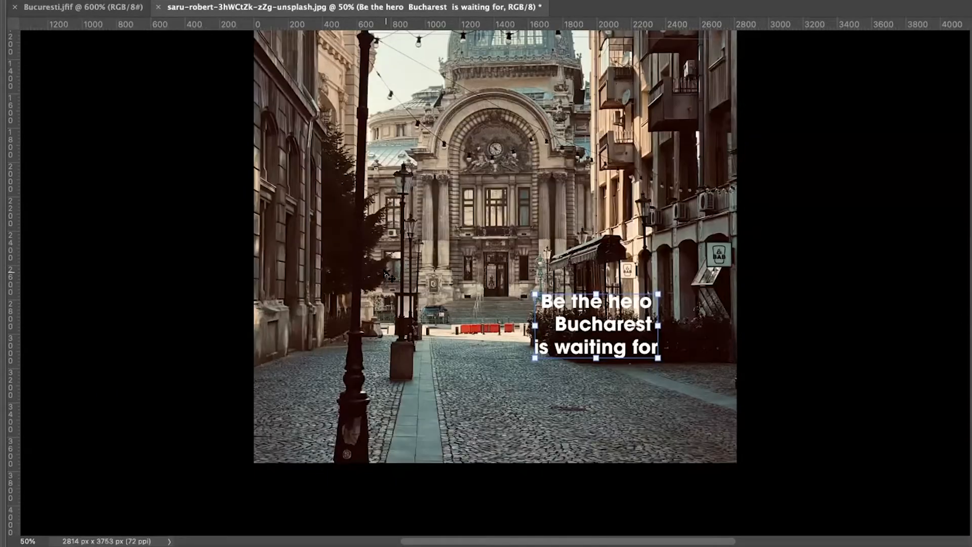
{"action": "scroll", "coordinate": [426, 272], "scroll_direction": "up", "scroll_amount": 5}
{"action": "scroll", "coordinate": [426, 272], "scroll_direction": "right", "scroll_amount": 2}
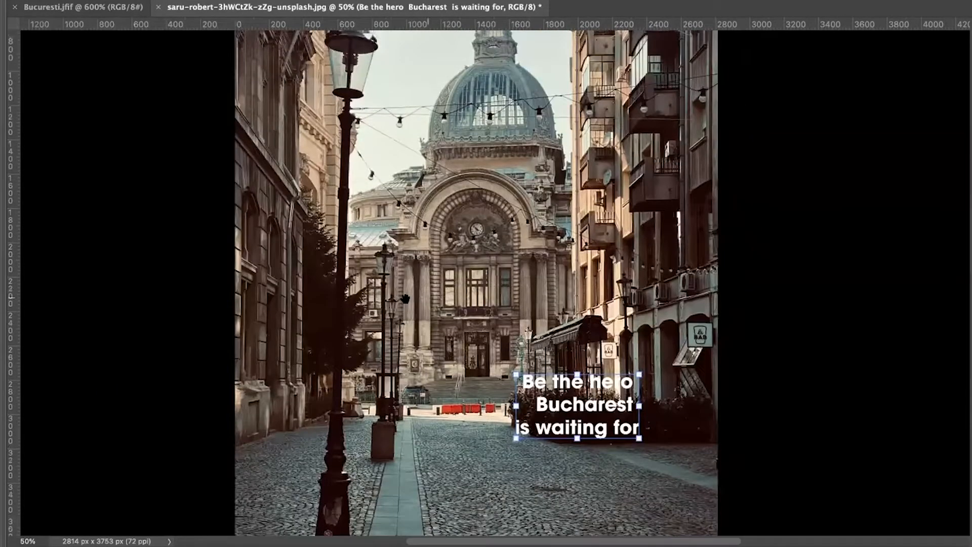
{"action": "left_click_drag", "start_coordinate": [395, 313], "coordinate": [398, 311]}
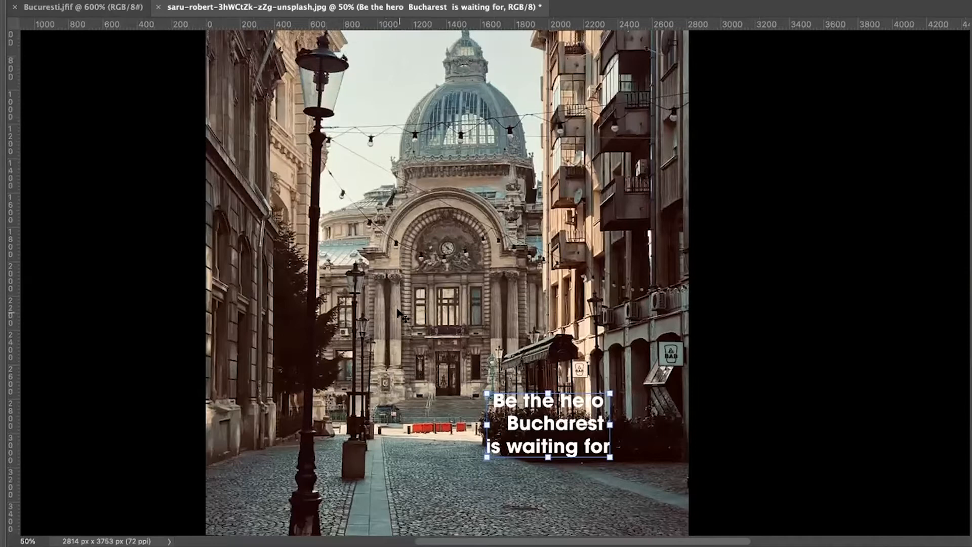
{"action": "key", "text": "ctrl+minus"}
{"action": "key", "text": "ctrl+plus"}
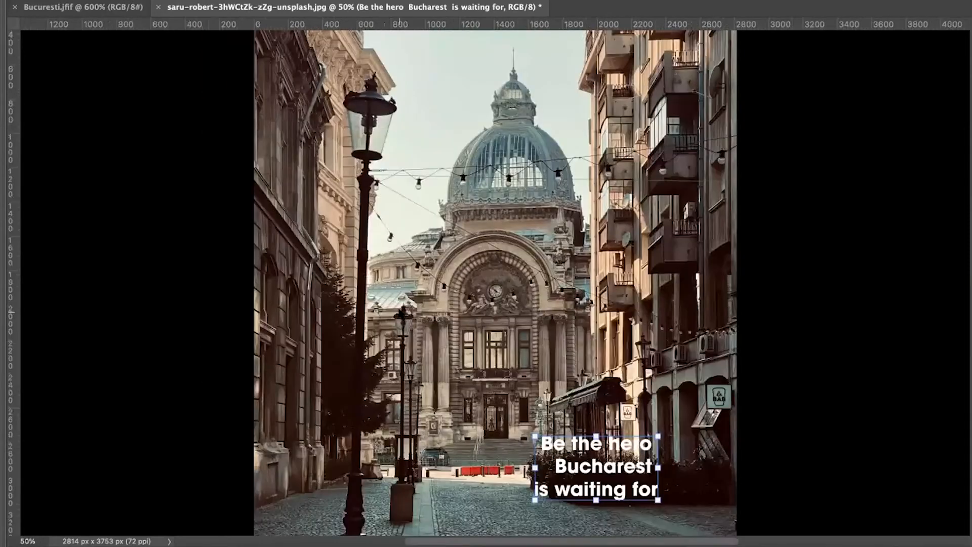
{"action": "key", "text": "Tab"}
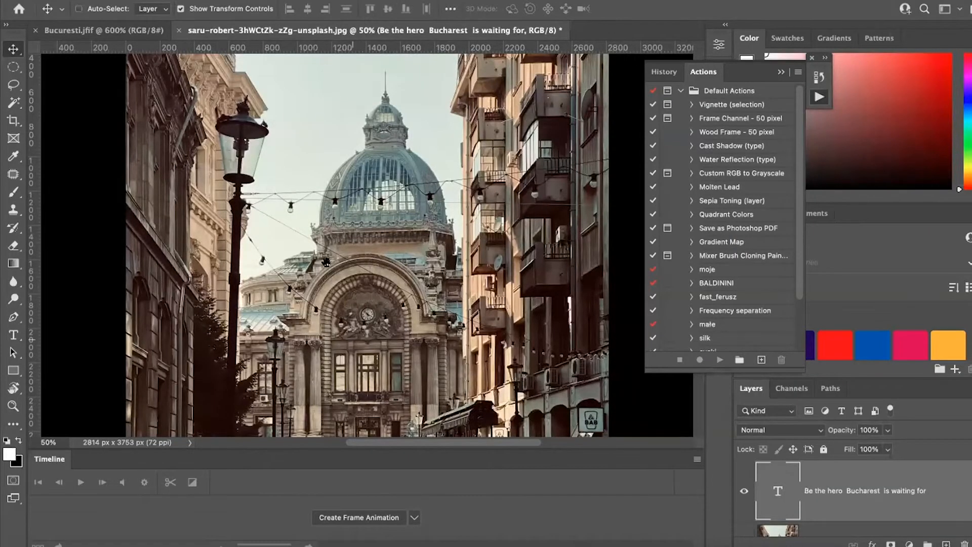
{"action": "scroll", "coordinate": [327, 262], "scroll_direction": "down", "scroll_amount": 3}
{"action": "scroll", "coordinate": [385, 324], "scroll_direction": "down", "scroll_amount": 2}
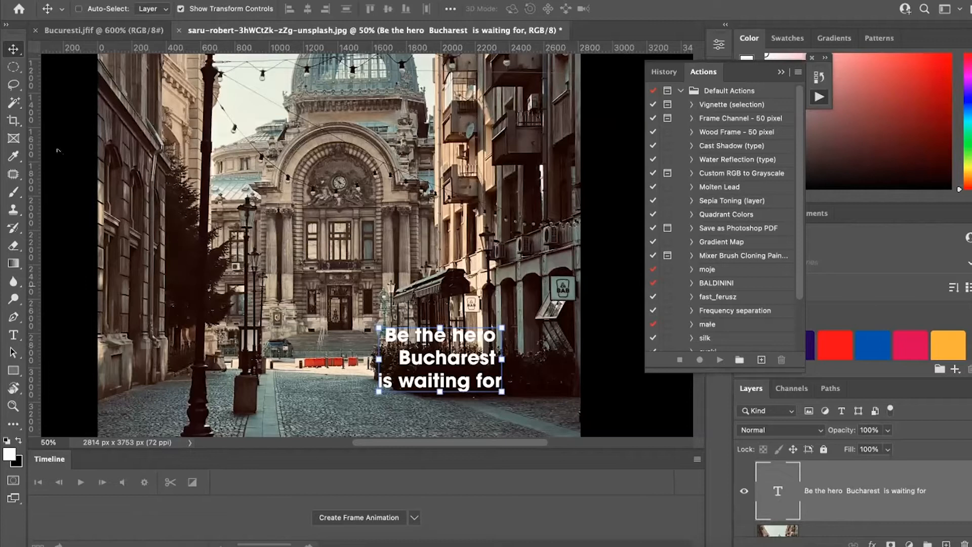
{"action": "left_click", "coordinate": [14, 138]}
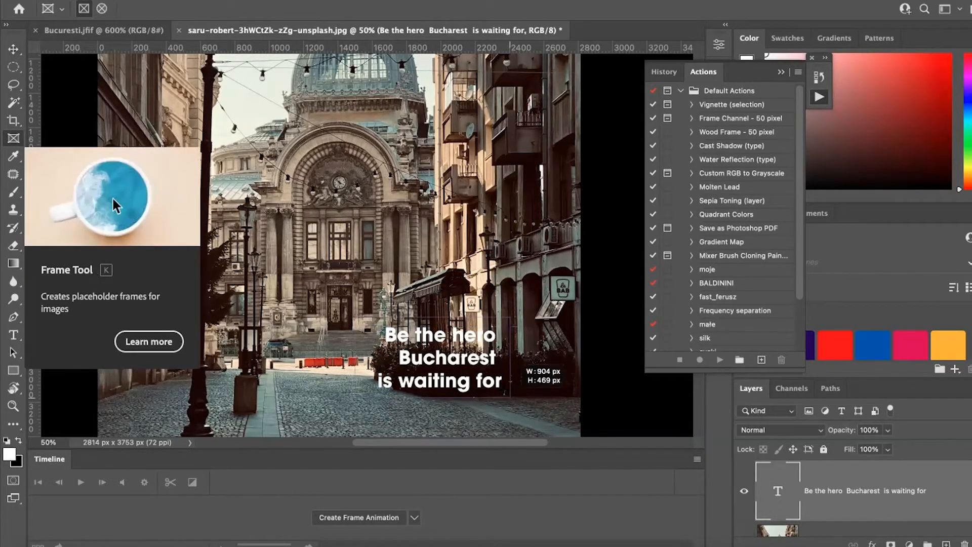
{"action": "left_click_drag", "start_coordinate": [511, 397], "coordinate": [511, 393]}
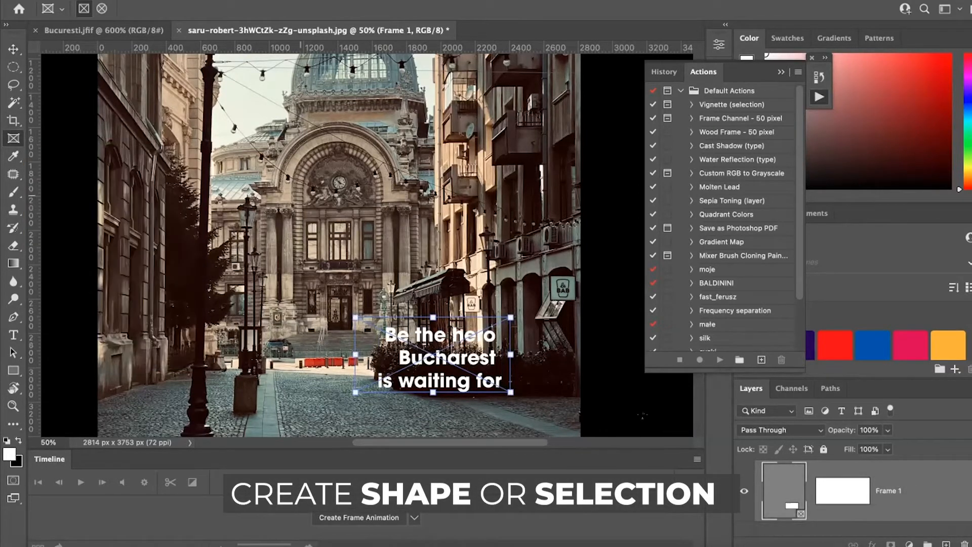
{"action": "key", "text": "ctrl+z"}
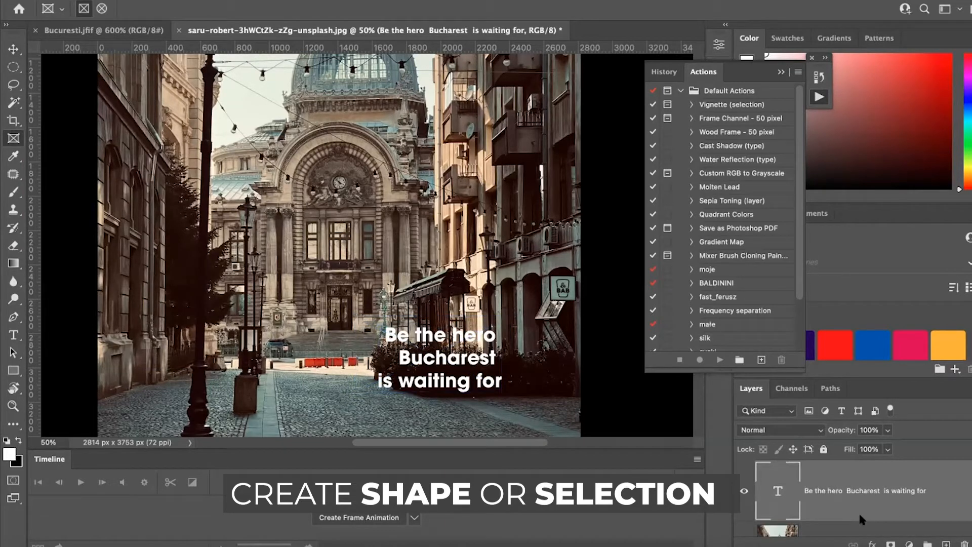
{"action": "left_click", "coordinate": [946, 543]}
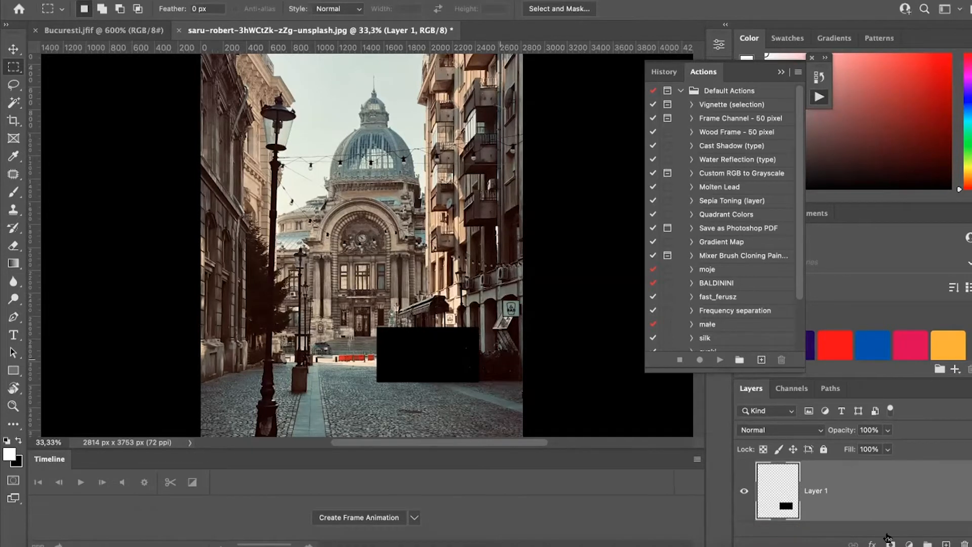
{"action": "left_click_drag", "start_coordinate": [875, 505], "coordinate": [965, 545]}
Try to make a rectangular selection around the first headline line, "Be the hero"
{"action": "key", "text": "super+plus"}
{"action": "key", "text": "super+plus"}
{"action": "key", "text": "super+plus"}
{"action": "scroll", "coordinate": [566, 380], "scroll_direction": "down", "scroll_amount": 3}
{"action": "scroll", "coordinate": [565, 372], "scroll_direction": "left", "scroll_amount": 4}
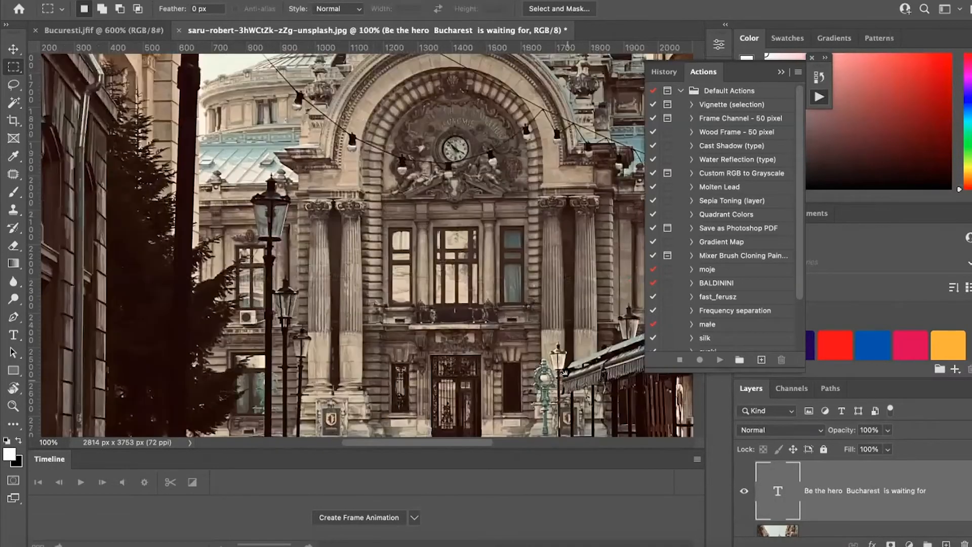
{"action": "scroll", "coordinate": [458, 304], "scroll_direction": "down", "scroll_amount": 5}
{"action": "scroll", "coordinate": [458, 304], "scroll_direction": "right", "scroll_amount": 5}
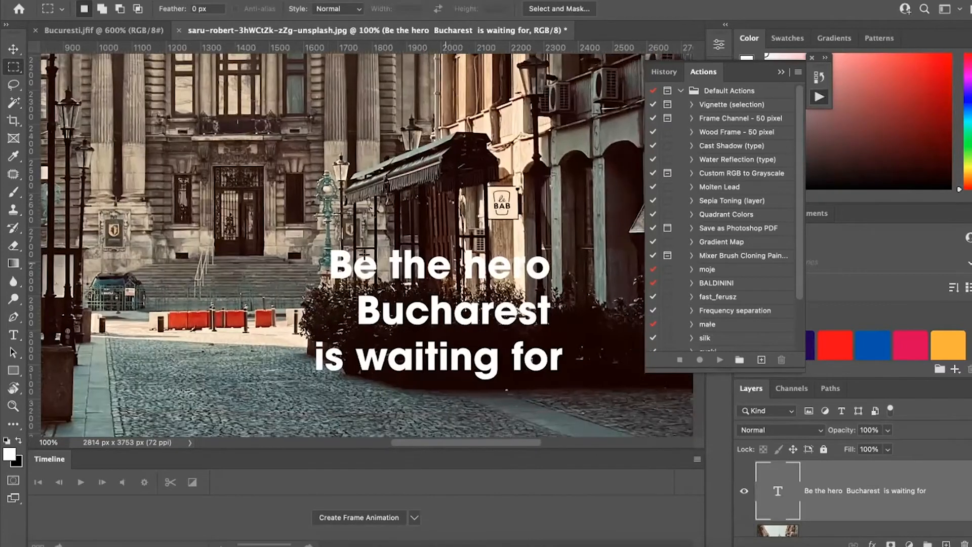
{"action": "left_click_drag", "start_coordinate": [304, 239], "coordinate": [555, 291]}
{"action": "left_click", "coordinate": [480, 269]}
Remove the stray spaces from the headline text so all three right-aligned lines end flush
{"action": "left_click", "coordinate": [13, 335]}
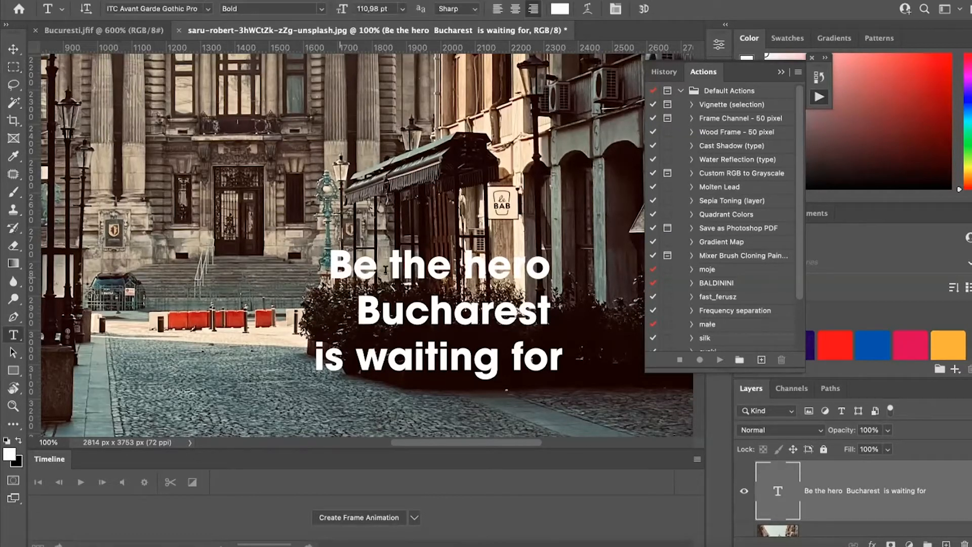
{"action": "left_click", "coordinate": [386, 266]}
{"action": "key", "text": "super+a"}
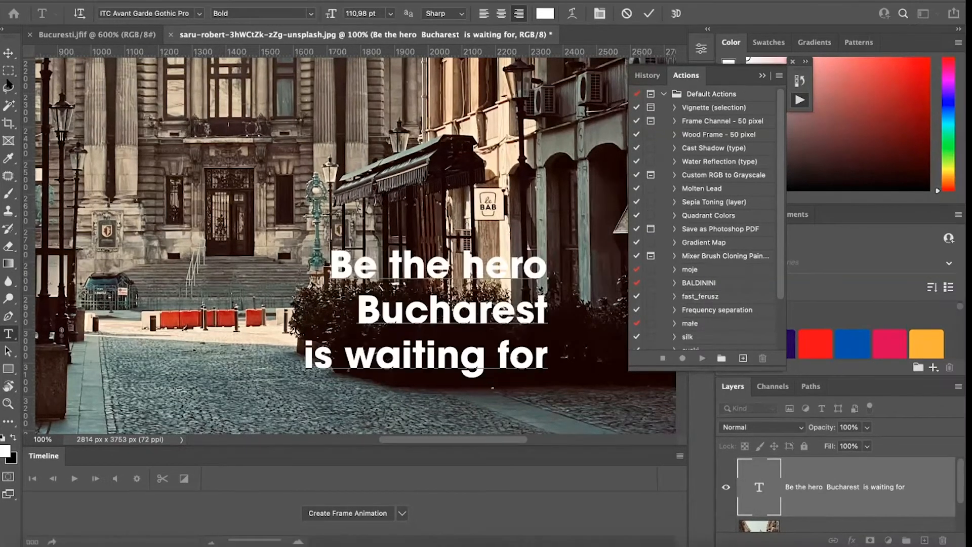
Build one stepped selection around the headline by adding a rectangular marquee for each of its three lines
{"action": "left_click", "coordinate": [9, 71]}
{"action": "left_click_drag", "start_coordinate": [322, 239], "coordinate": [553, 284]}
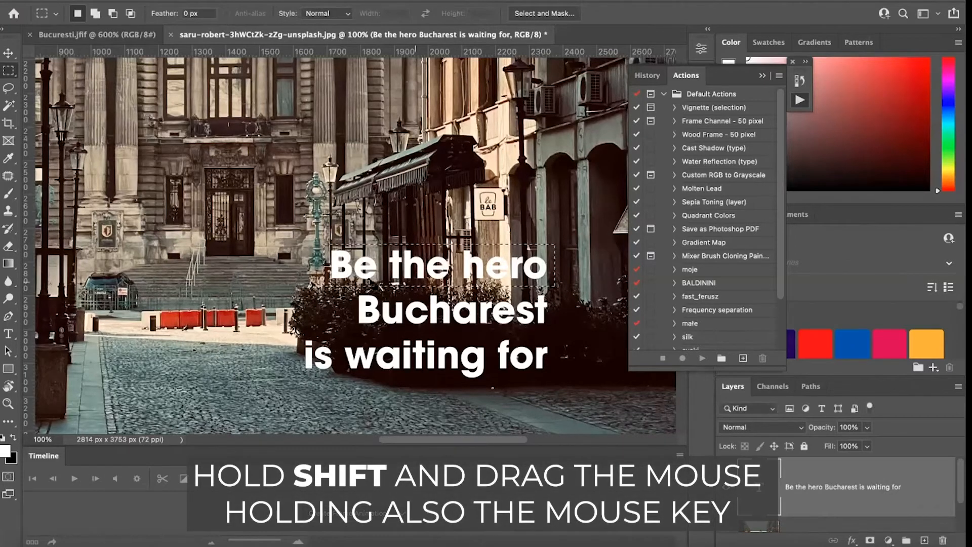
{"action": "key", "text": "shift"}
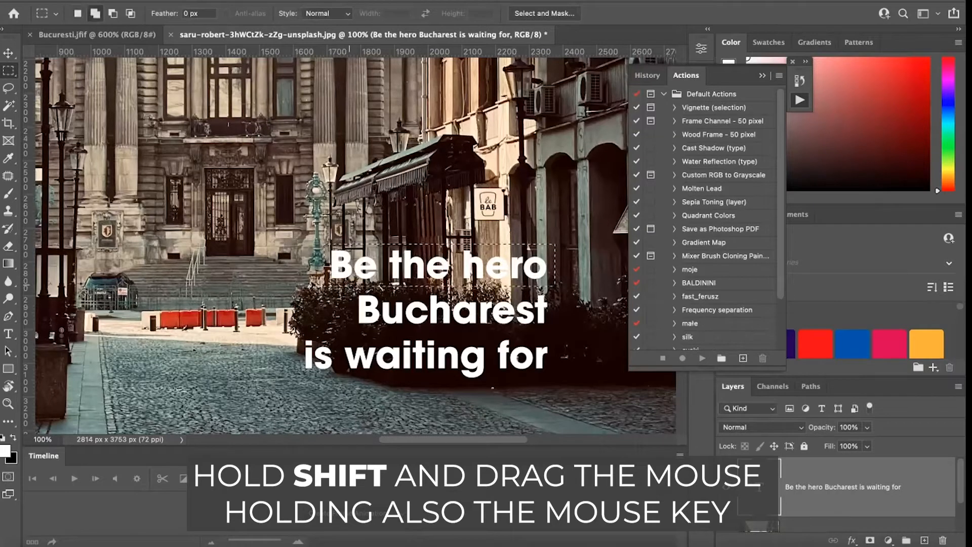
{"action": "left_click_drag", "start_coordinate": [347, 284], "coordinate": [556, 330]}
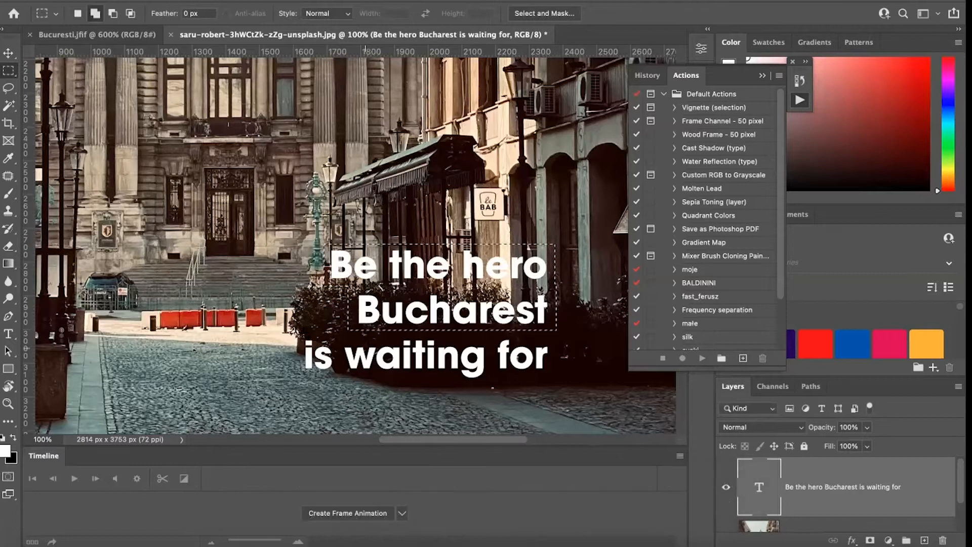
{"action": "left_click_drag", "start_coordinate": [292, 325], "coordinate": [553, 383]}
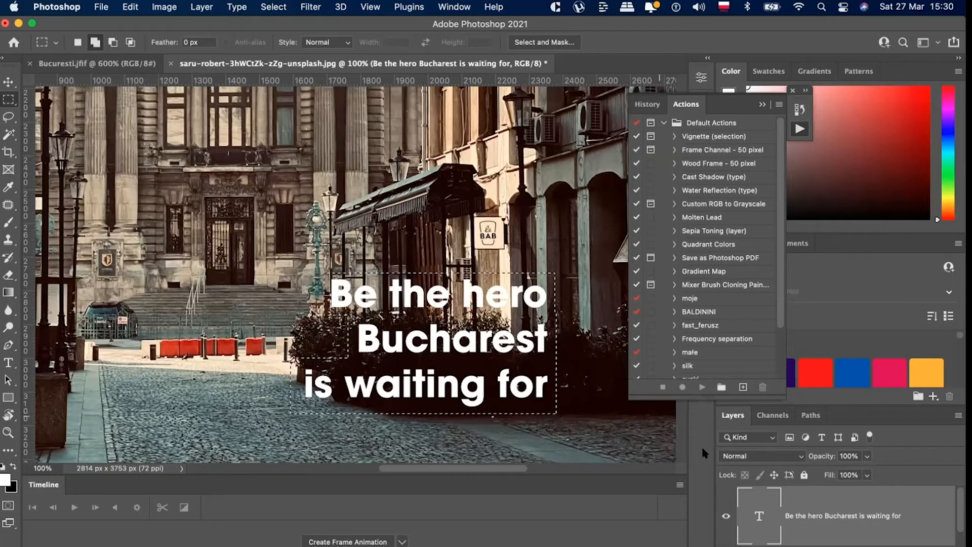
Add an empty layer between the headline text and the Background, and enlarge the layer list
{"action": "left_click", "coordinate": [881, 546]}
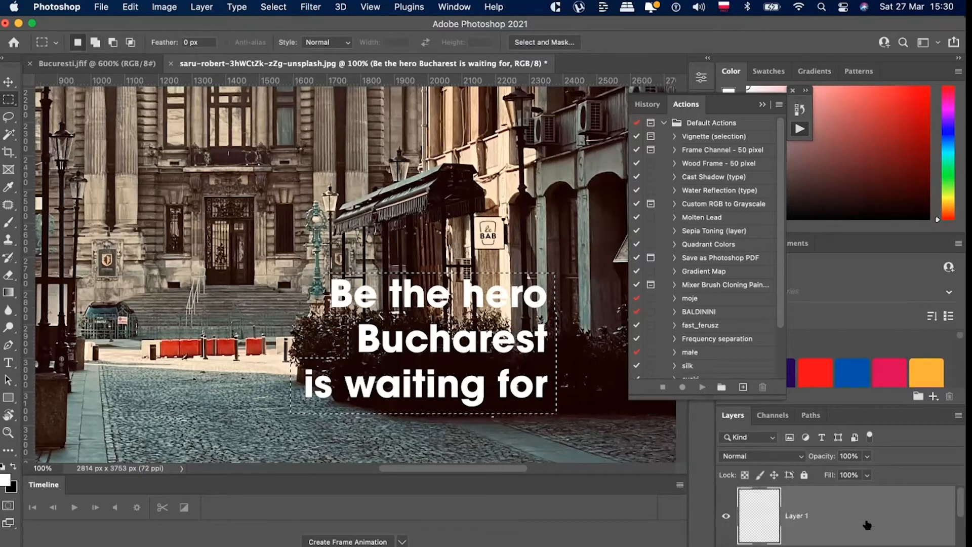
{"action": "left_click_drag", "start_coordinate": [856, 517], "coordinate": [812, 517]}
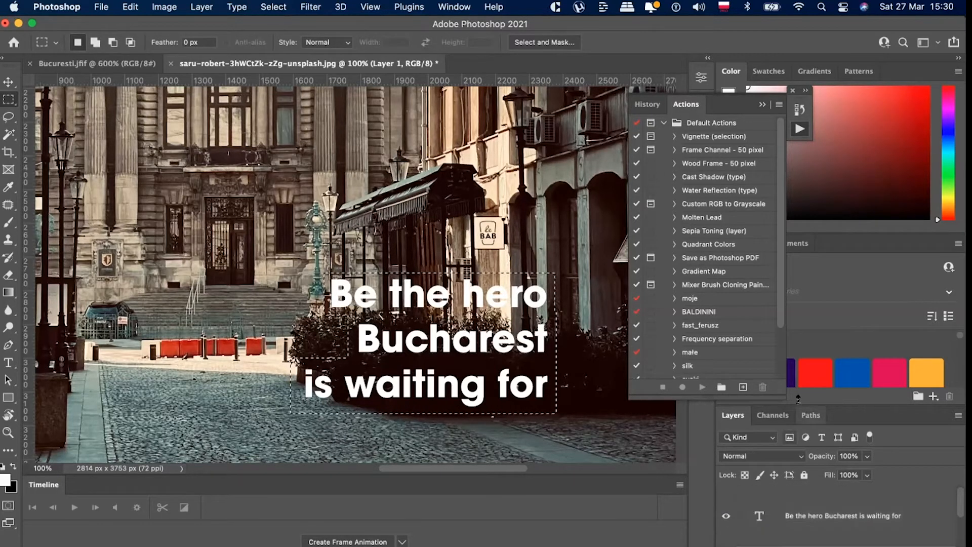
{"action": "left_click", "coordinate": [762, 104]}
{"action": "left_click_drag", "start_coordinate": [812, 402], "coordinate": [804, 257]}
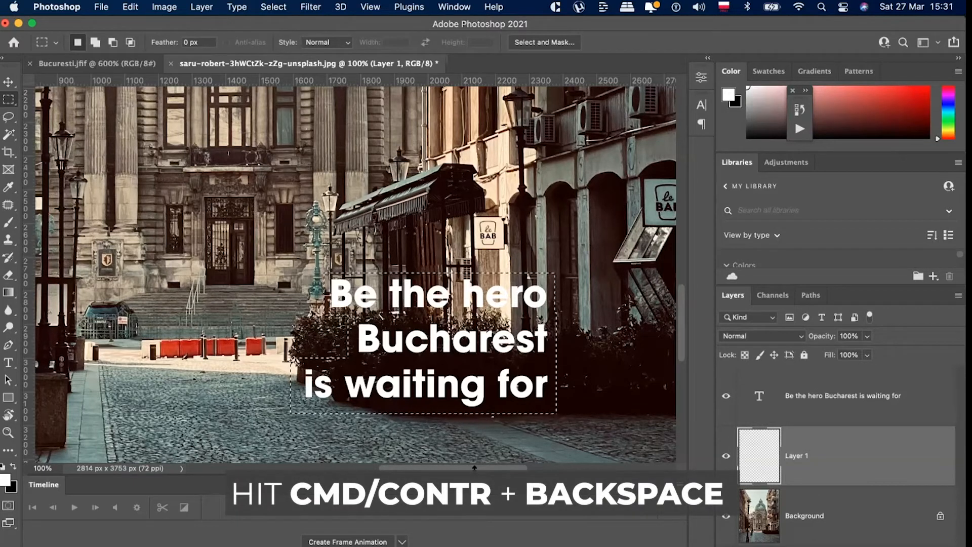
Fill the stepped selection on the empty layer with black, trying a white fill in between, and deselect
{"action": "key", "text": "super+BackSpace"}
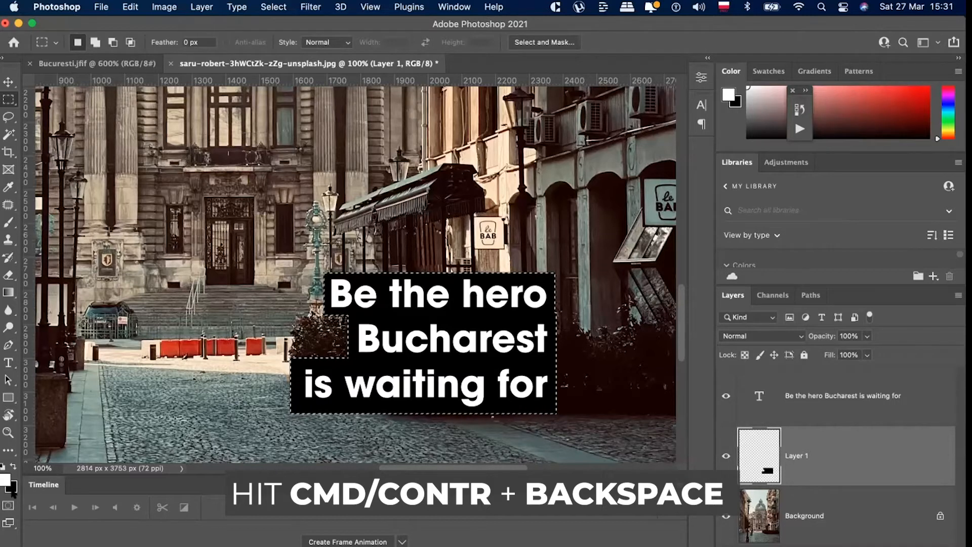
{"action": "key", "text": "x"}
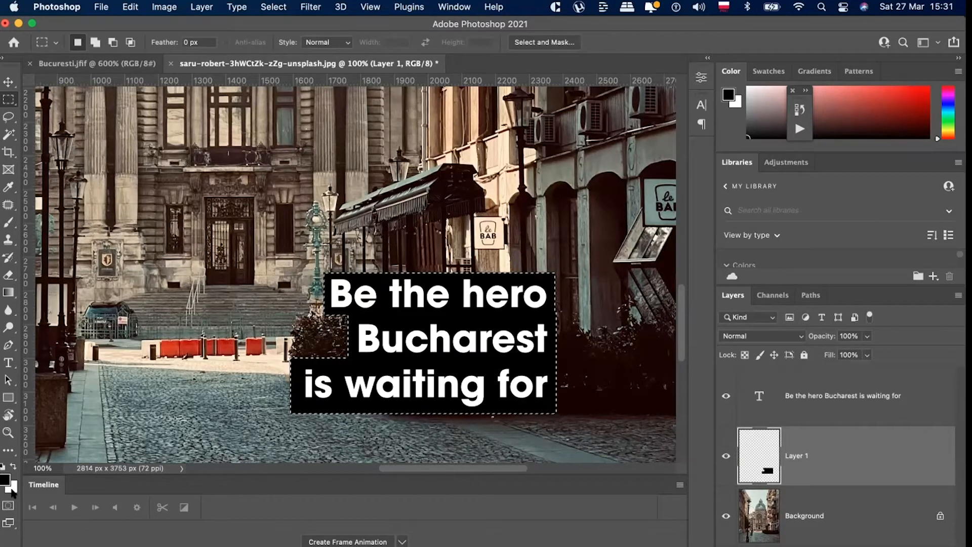
{"action": "key", "text": "super+BackSpace"}
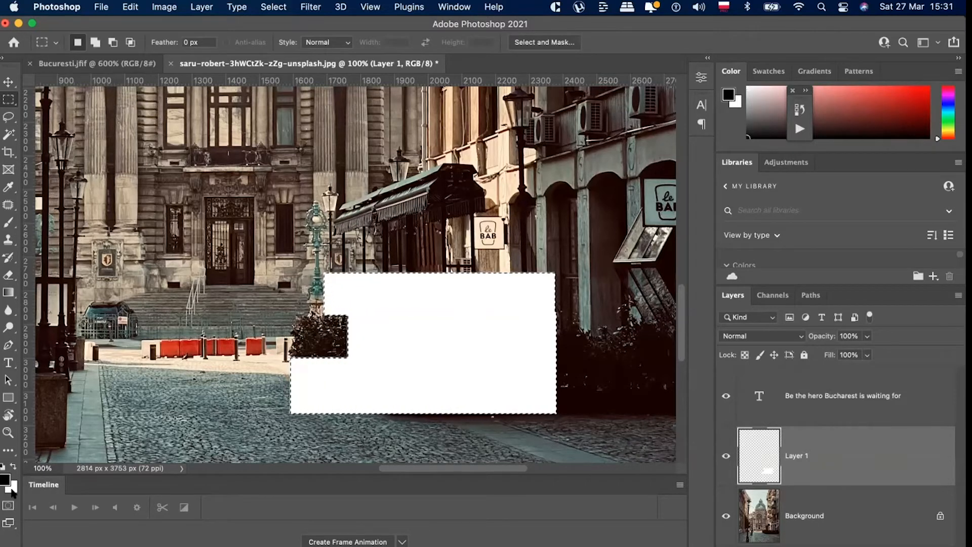
{"action": "key", "text": "alt+BackSpace"}
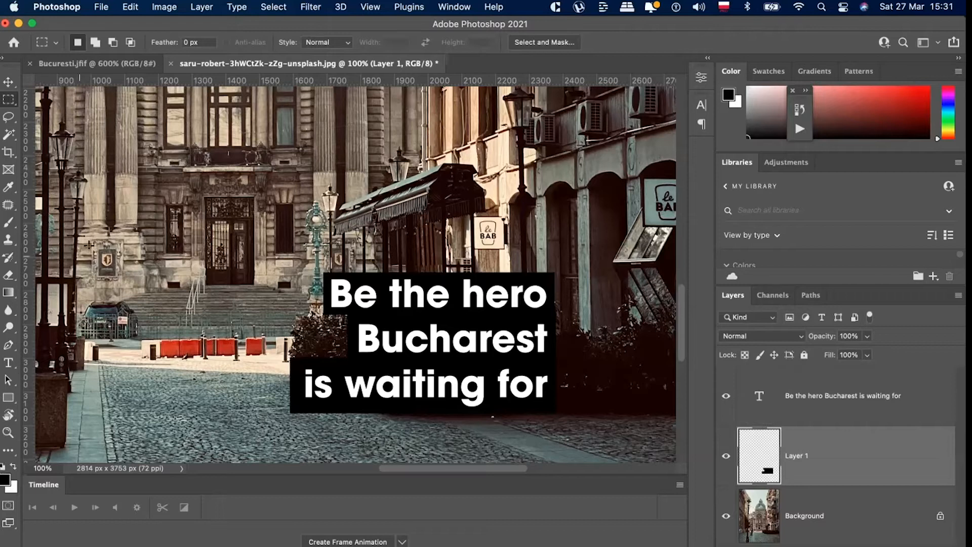
Select the strip along the right edge of the black box, erase the uneven excess, and deselect
{"action": "key", "text": "super+equal"}
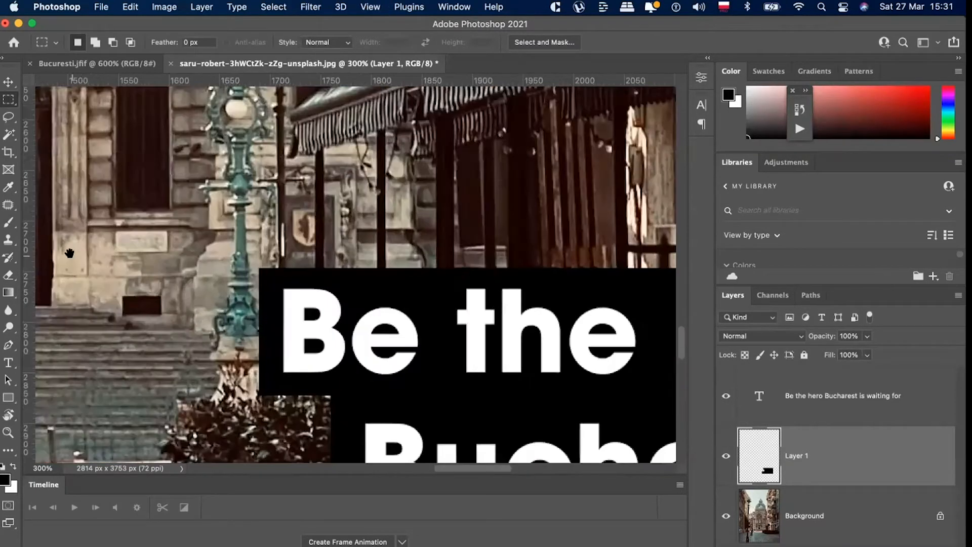
{"action": "key", "text": "super+equal"}
{"action": "left_click_drag", "start_coordinate": [120, 199], "coordinate": [36, 158]}
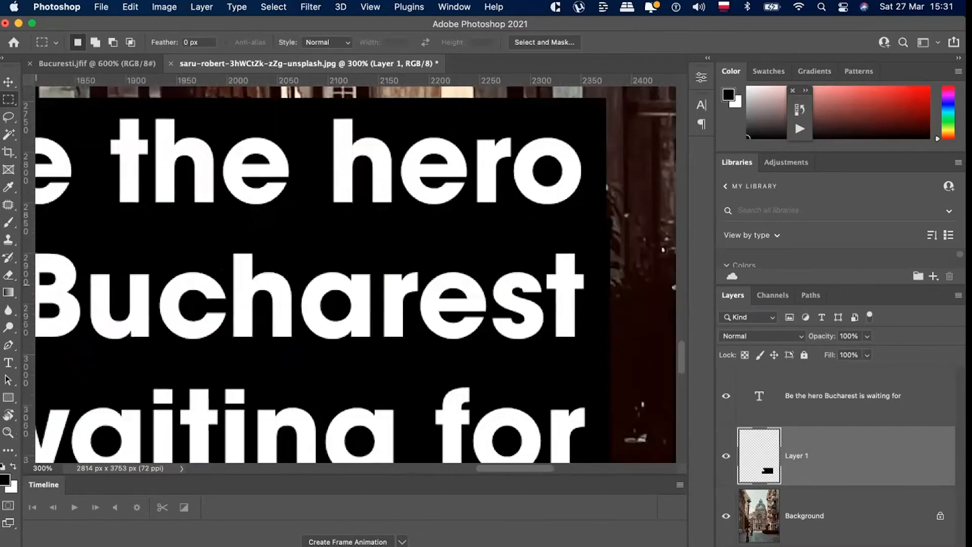
{"action": "left_click_drag", "start_coordinate": [341, 283], "coordinate": [228, 265]}
{"action": "key", "text": "super+minus"}
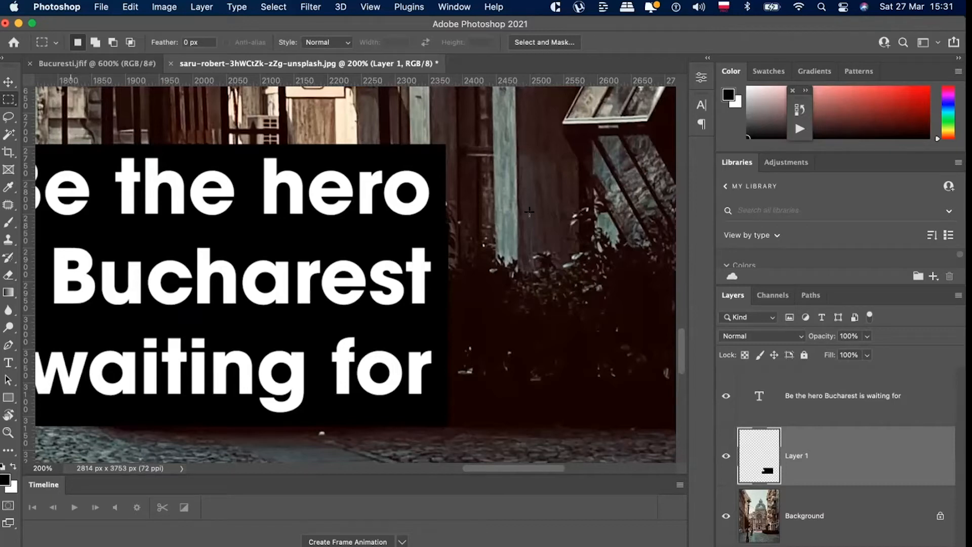
{"action": "left_click_drag", "start_coordinate": [446, 144], "coordinate": [525, 404]}
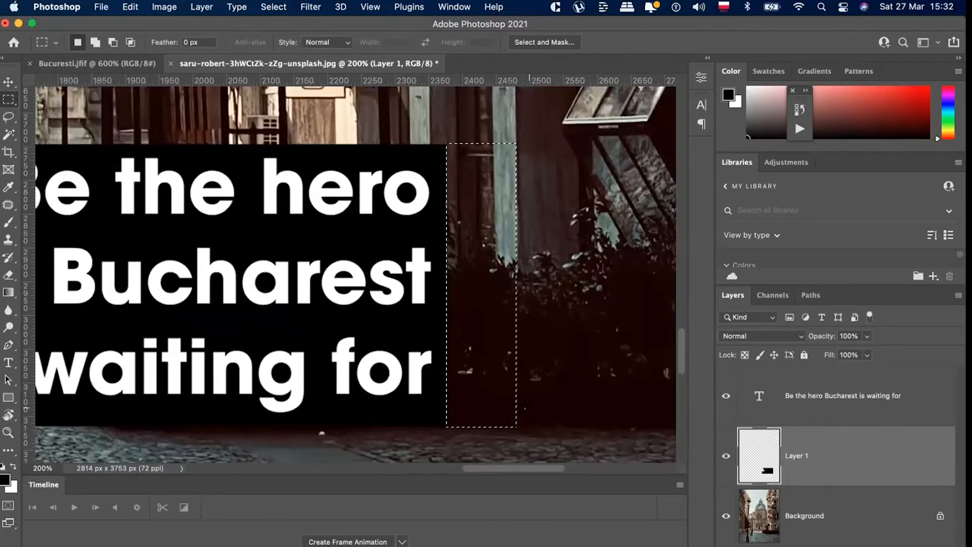
{"action": "key", "text": "super+d"}
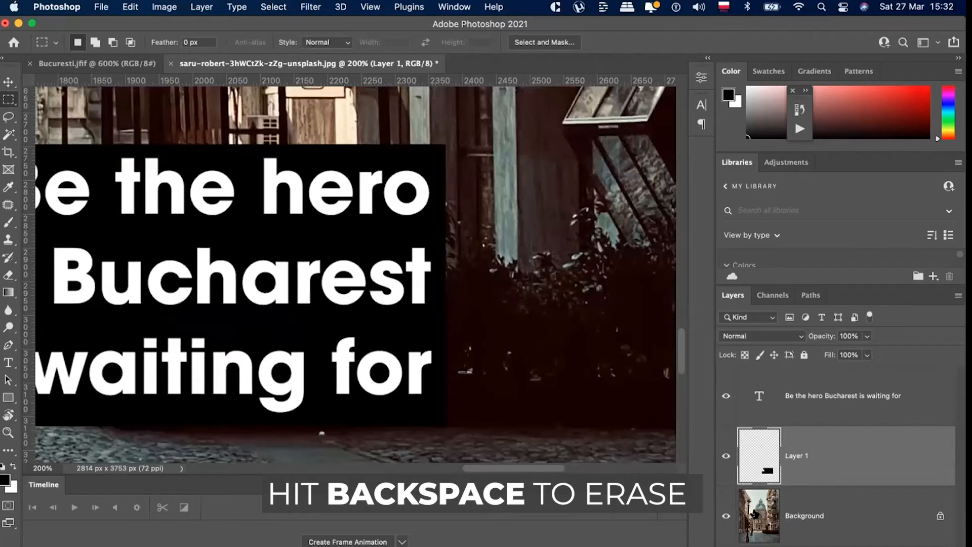
Check the black box's edges with the Background layer hidden, and view the whole composition with it shown again
{"action": "left_click", "coordinate": [724, 515]}
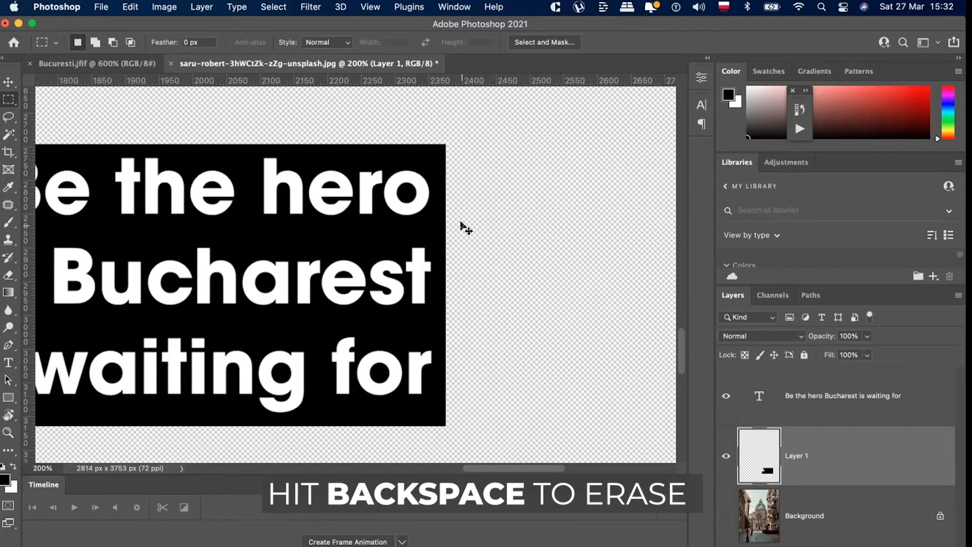
{"action": "key", "text": "super+0"}
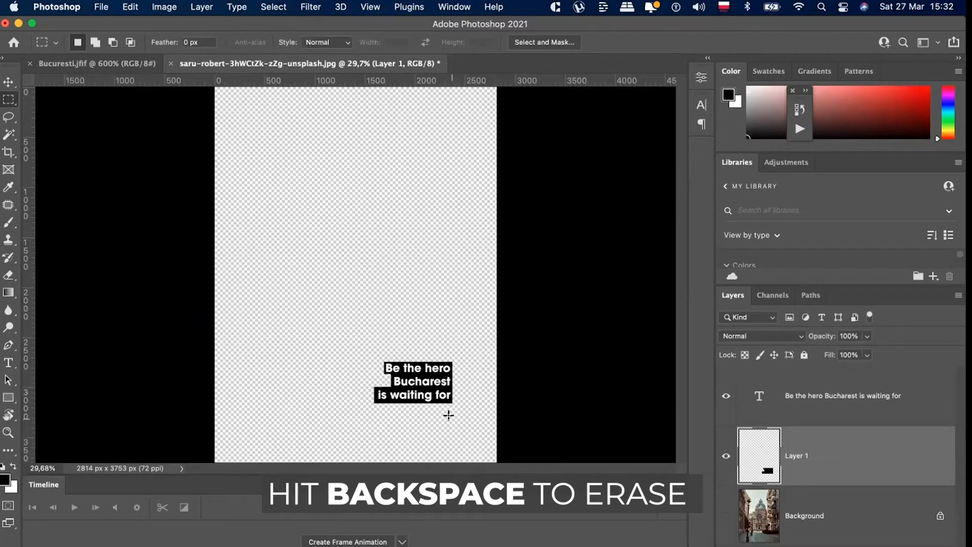
{"action": "key", "text": "super+plus"}
{"action": "key", "text": "super+plus"}
{"action": "key", "text": "super+minus"}
{"action": "key", "text": "super+minus"}
{"action": "left_click", "coordinate": [724, 515]}
{"action": "key", "text": "Tab"}
{"action": "key", "text": "Tab"}
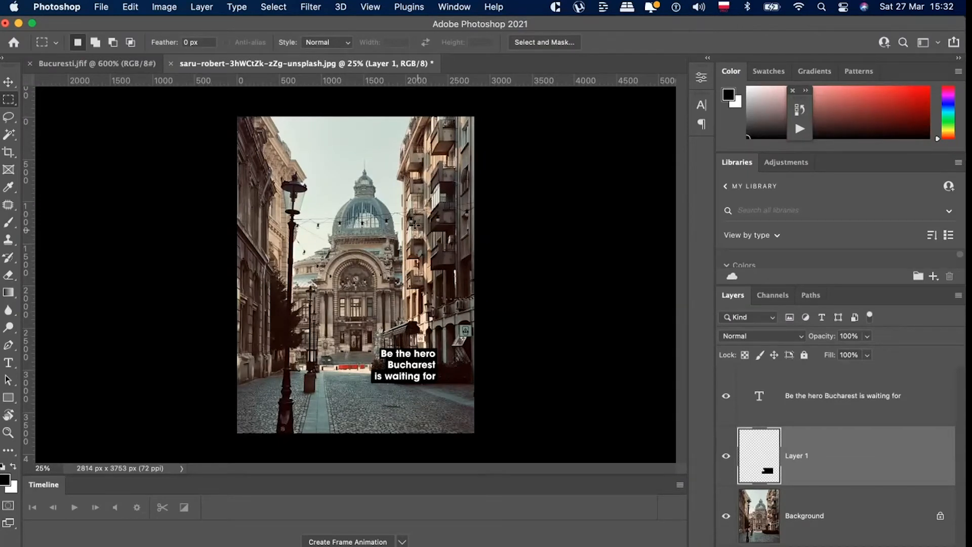
Crop the composition tighter around the domed building and headline at the original ratio, to 2111 x 2816 px
{"action": "left_click", "coordinate": [10, 150]}
{"action": "left_click_drag", "start_coordinate": [238, 275], "coordinate": [264, 270]}
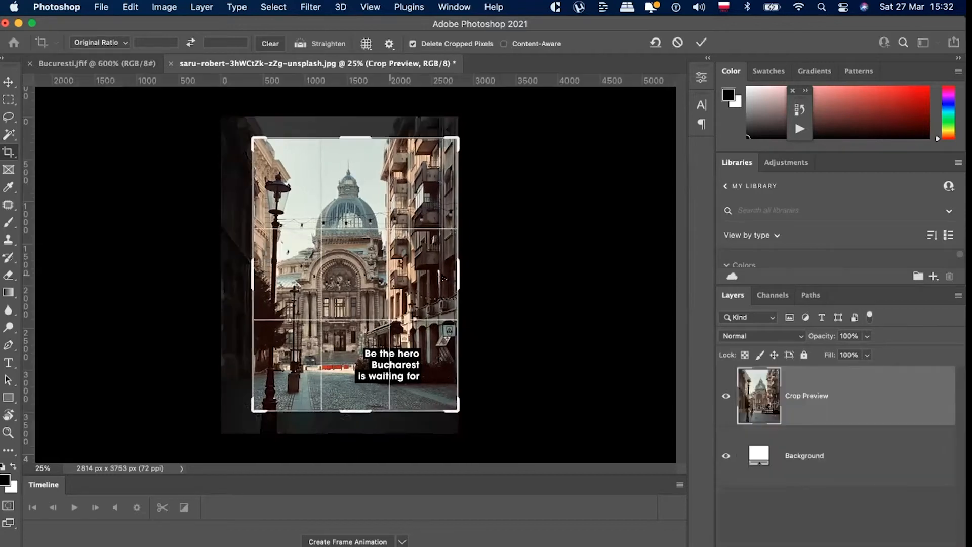
{"action": "left_click_drag", "start_coordinate": [458, 276], "coordinate": [448, 276]}
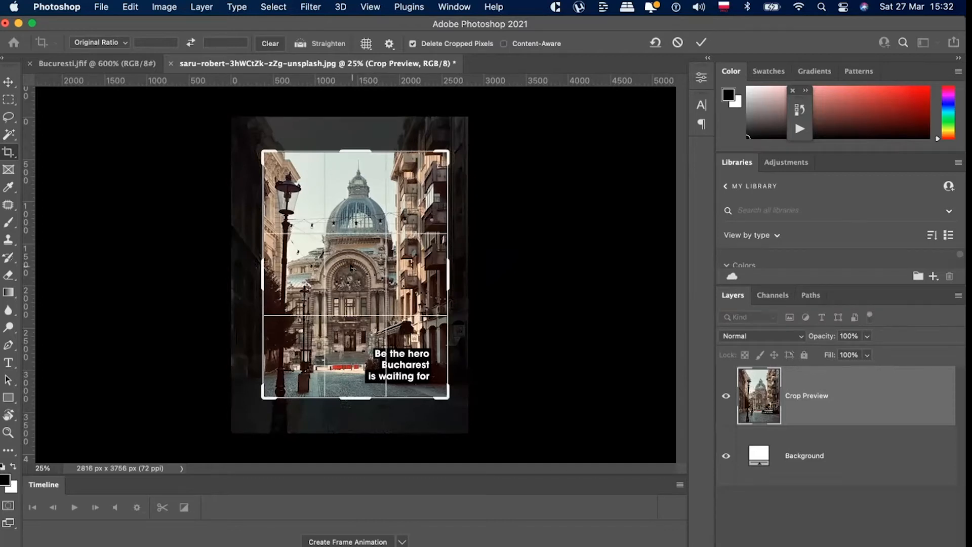
{"action": "left_click_drag", "start_coordinate": [262, 151], "coordinate": [261, 152]}
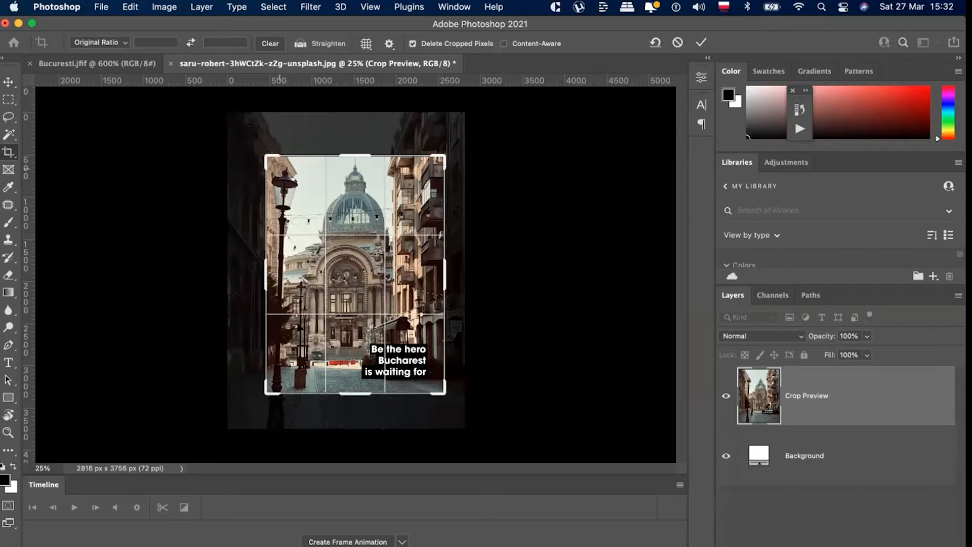
{"action": "left_click_drag", "start_coordinate": [418, 274], "coordinate": [422, 273]}
{"action": "key", "text": "Return"}
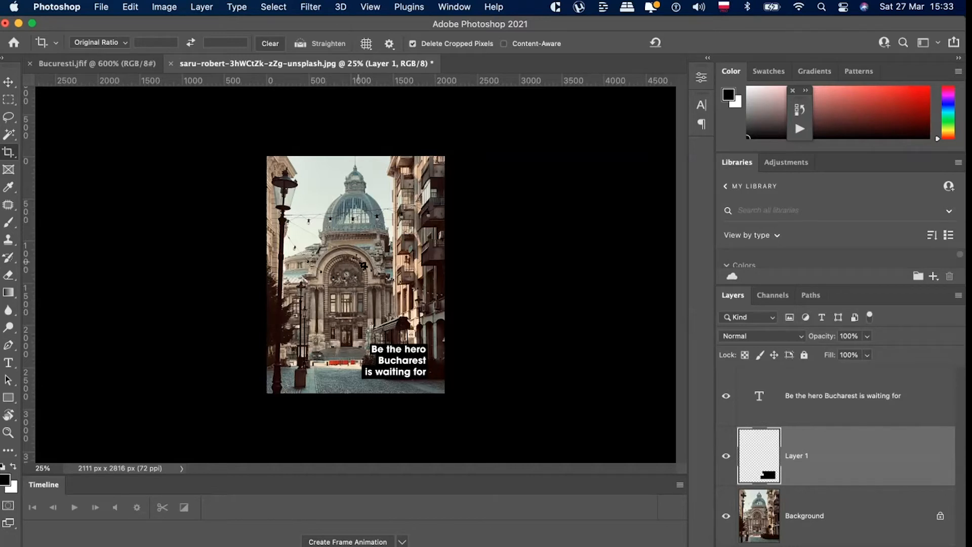
Look through the blur filters available for the Background photo layer and inspect the photo from its upper edge downward
{"action": "left_click", "coordinate": [867, 515]}
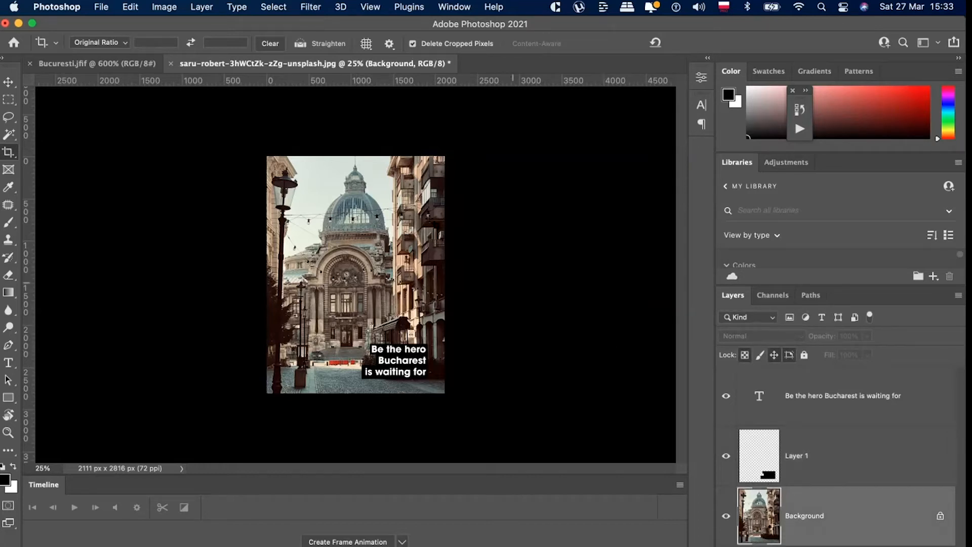
{"action": "left_click", "coordinate": [311, 7]}
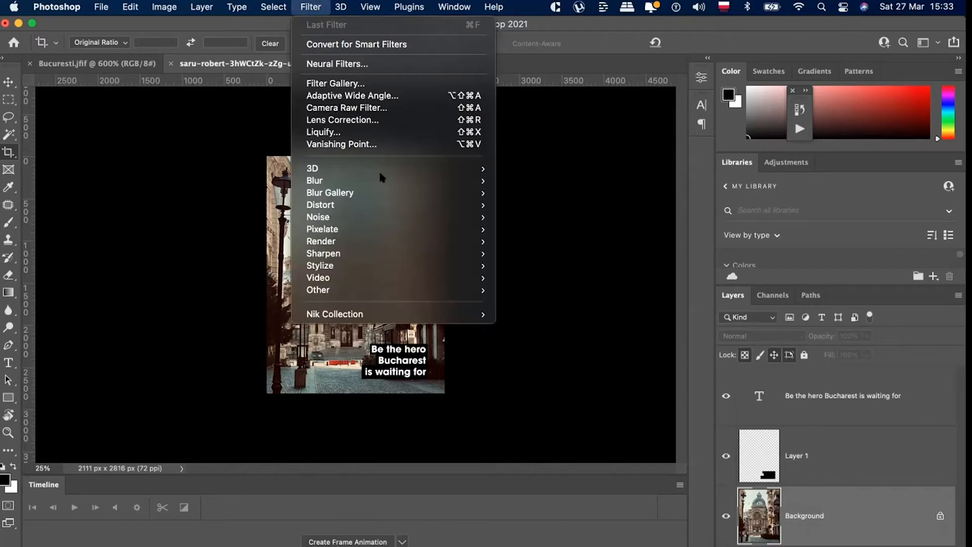
{"action": "mouse_move", "coordinate": [378, 181]}
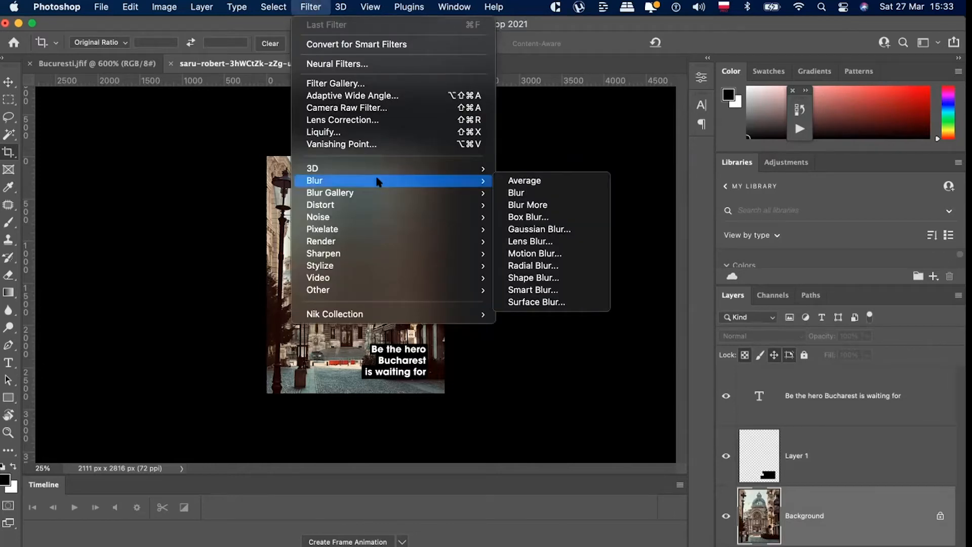
{"action": "left_click", "coordinate": [312, 6]}
{"action": "left_click", "coordinate": [311, 7]}
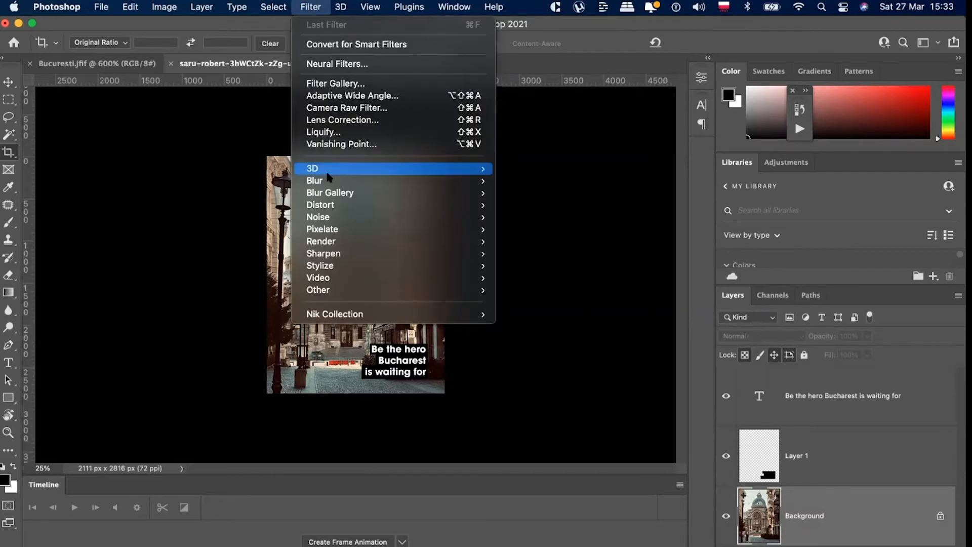
{"action": "mouse_move", "coordinate": [330, 178]}
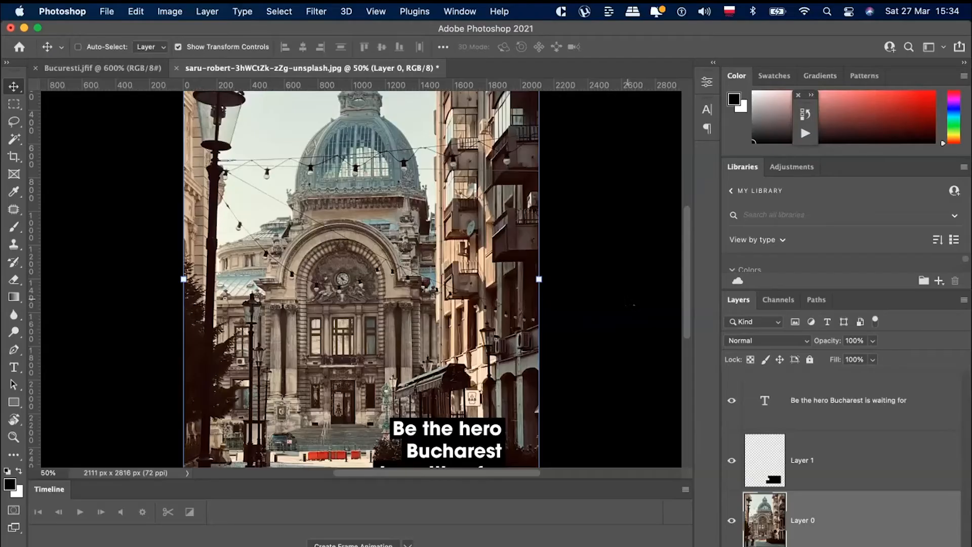
{"action": "scroll", "coordinate": [548, 349], "scroll_direction": "up", "scroll_amount": 5}
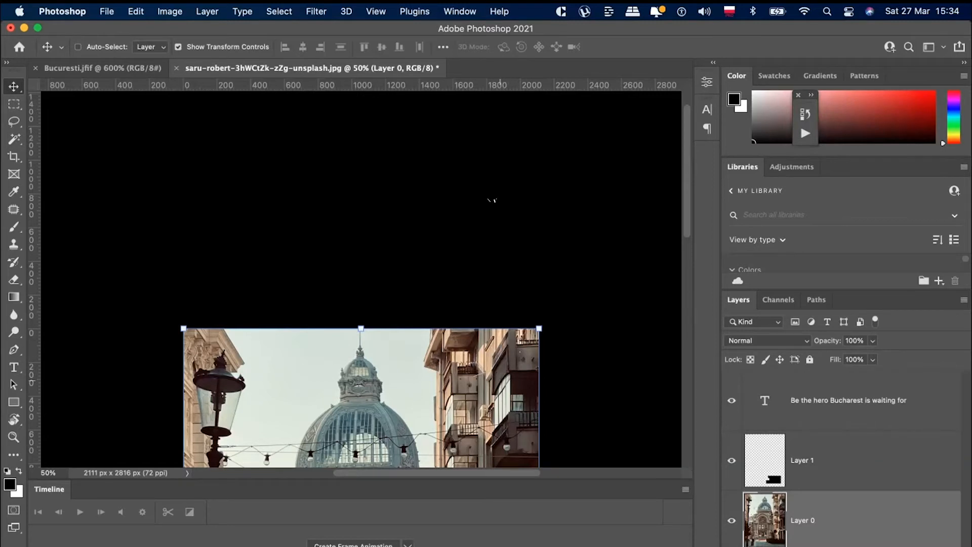
{"action": "scroll", "coordinate": [494, 350], "scroll_direction": "down", "scroll_amount": 5}
{"action": "scroll", "coordinate": [489, 264], "scroll_direction": "down", "scroll_amount": 2}
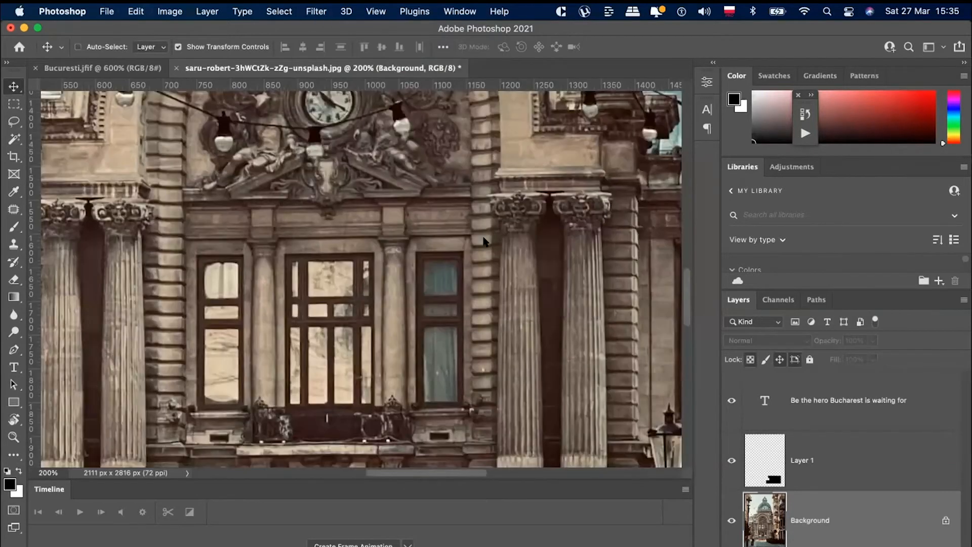
Try Gaussian Blur on the Background layer at radii such as 3.0 and 3.8 pixels, previewing the whole composition
{"action": "key", "text": "h"}
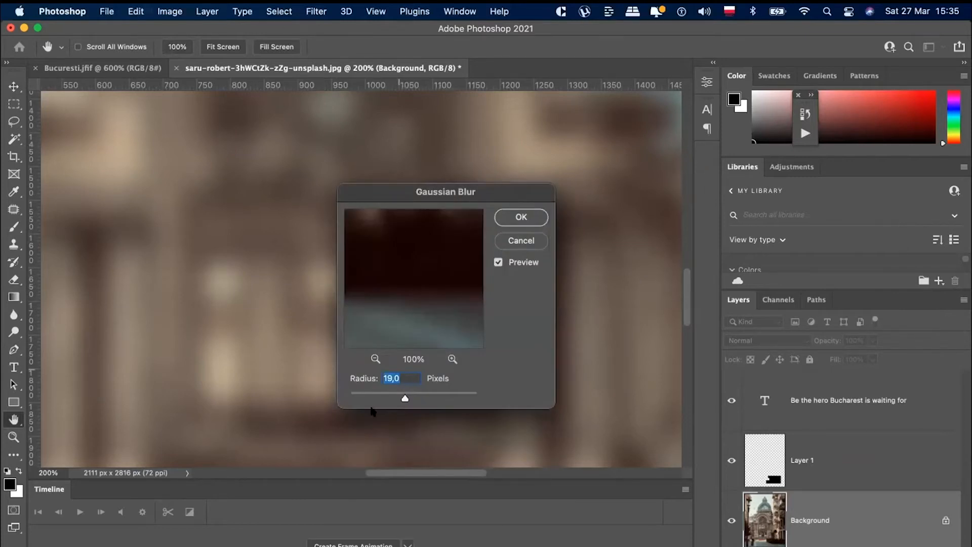
{"action": "left_click_drag", "start_coordinate": [405, 398], "coordinate": [369, 399]}
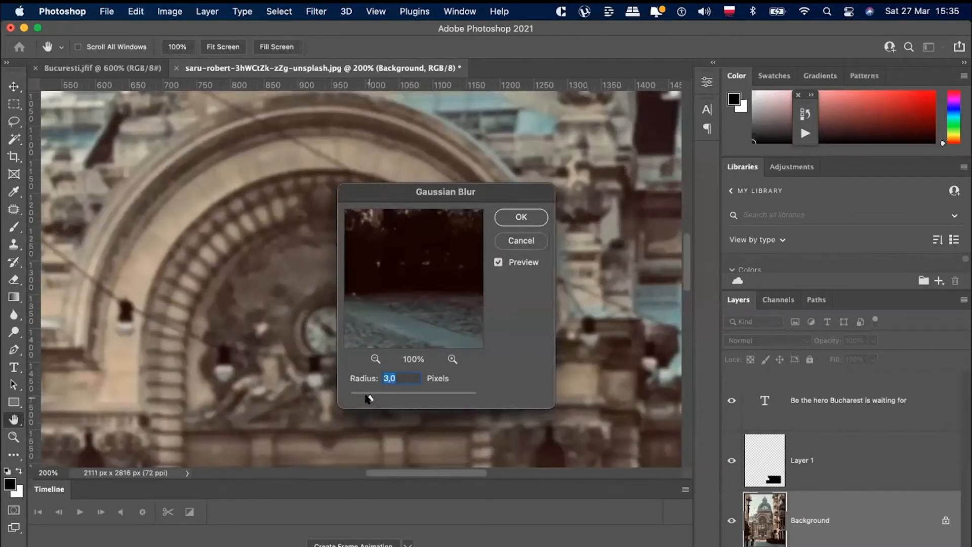
{"action": "left_click_drag", "start_coordinate": [368, 398], "coordinate": [375, 398]}
{"action": "key", "text": "super+minus"}
{"action": "key", "text": "super+minus"}
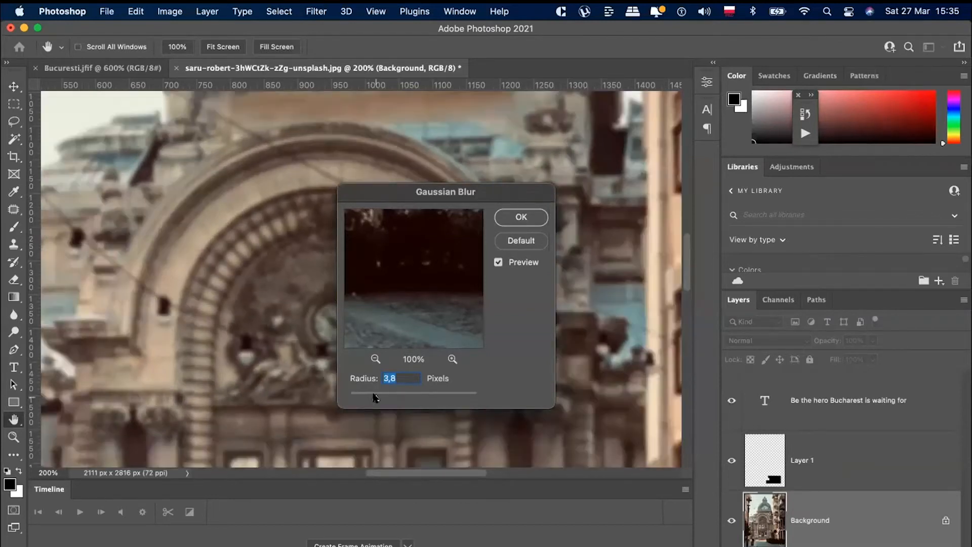
{"action": "left_click_drag", "start_coordinate": [420, 195], "coordinate": [825, 215]}
{"action": "key", "text": "super+minus"}
{"action": "key", "text": "super+minus"}
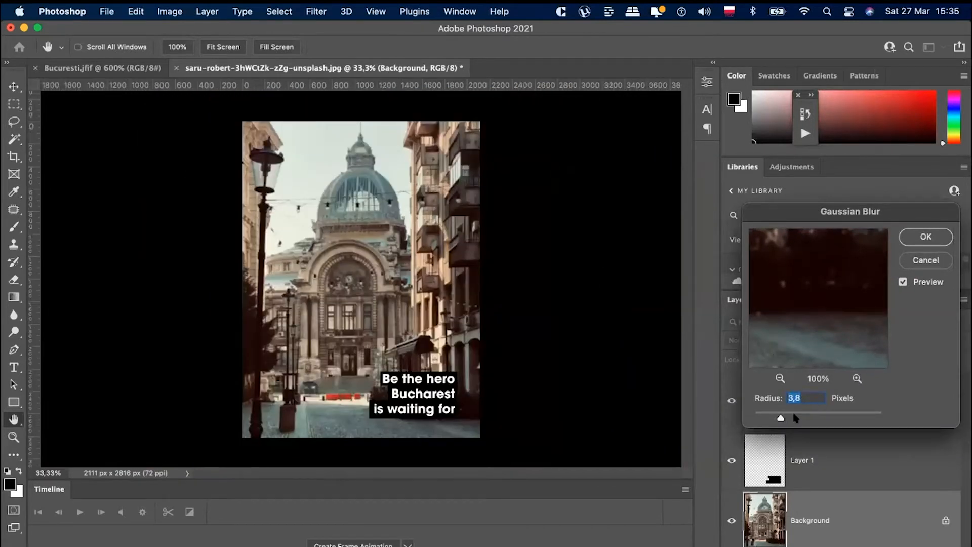
{"action": "left_click_drag", "start_coordinate": [818, 411], "coordinate": [840, 415]}
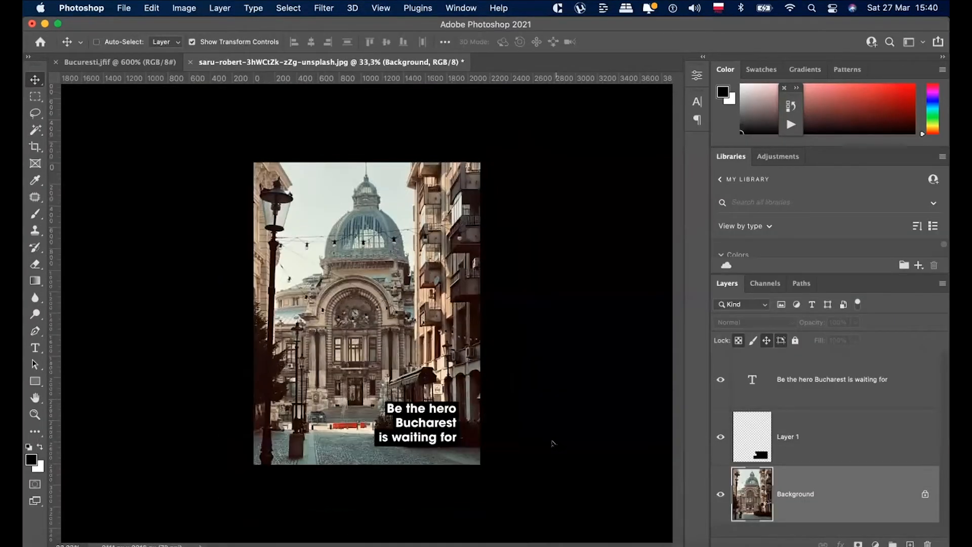
Duplicate the Background layer and apply a Gaussian Blur with a radius of 45.8 pixels to the copy
{"action": "left_click_drag", "start_coordinate": [897, 503], "coordinate": [909, 543]}
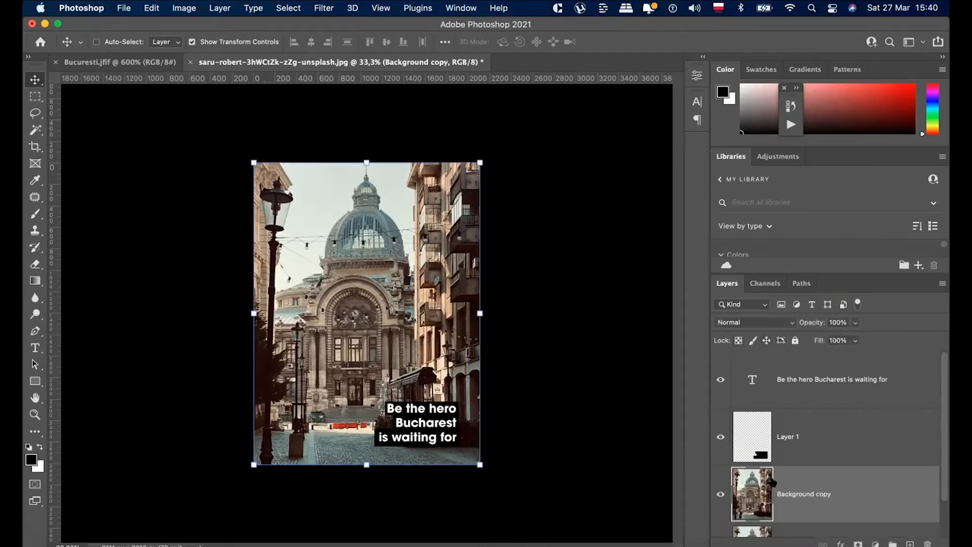
{"action": "left_click", "coordinate": [325, 7]}
{"action": "mouse_move", "coordinate": [381, 173]}
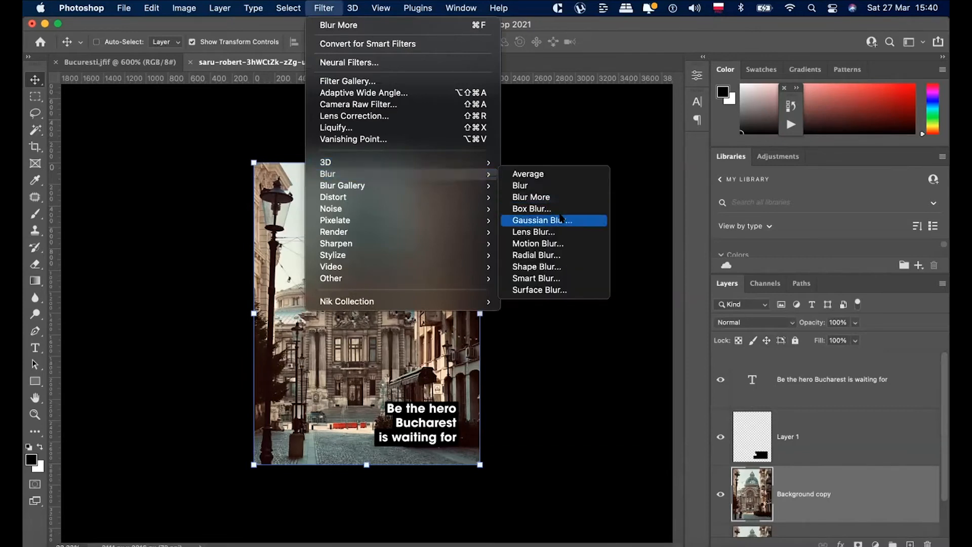
{"action": "left_click", "coordinate": [561, 220]}
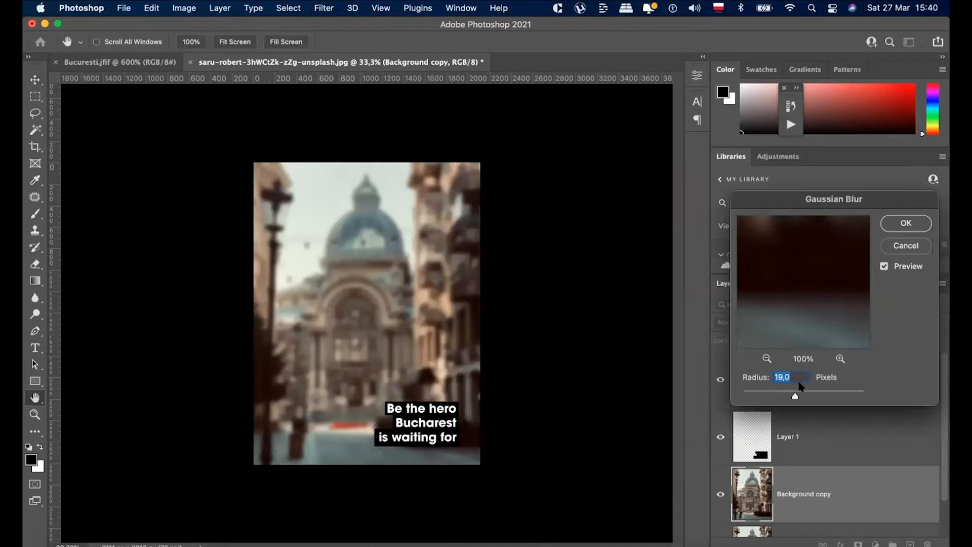
{"action": "left_click_drag", "start_coordinate": [795, 395], "coordinate": [807, 397]}
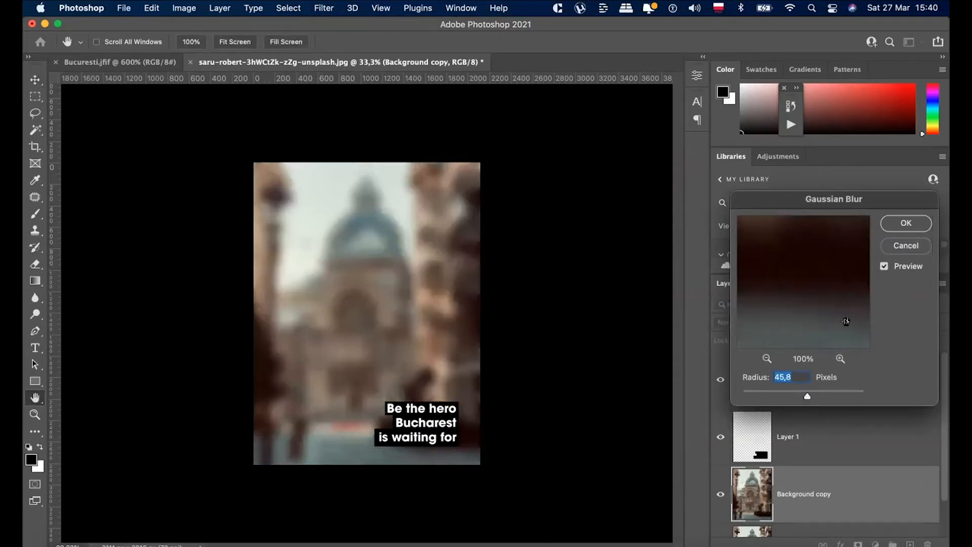
{"action": "key", "text": "Return"}
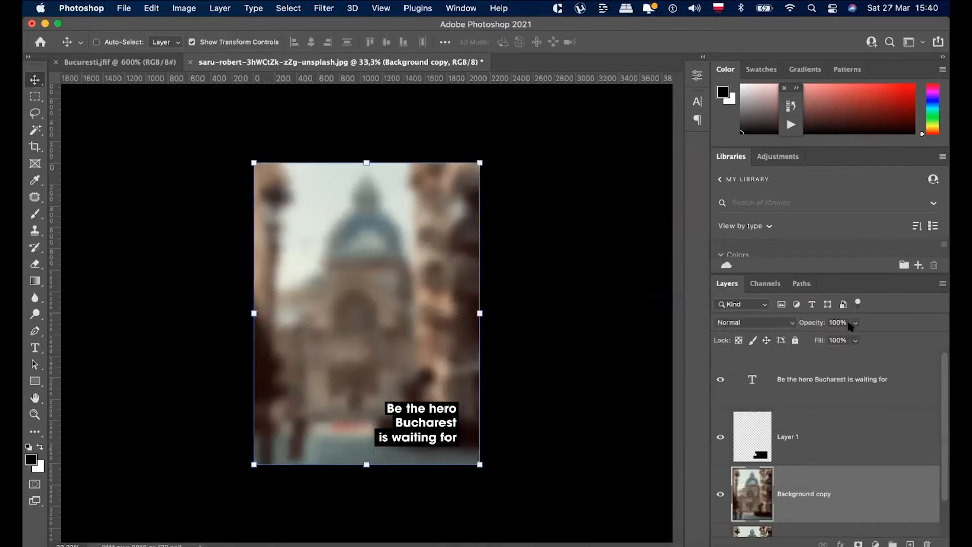
Draw a tall elliptical selection around the domed building, from near the spire's tip down to the headline
{"action": "left_click_drag", "start_coordinate": [35, 96], "coordinate": [103, 110]}
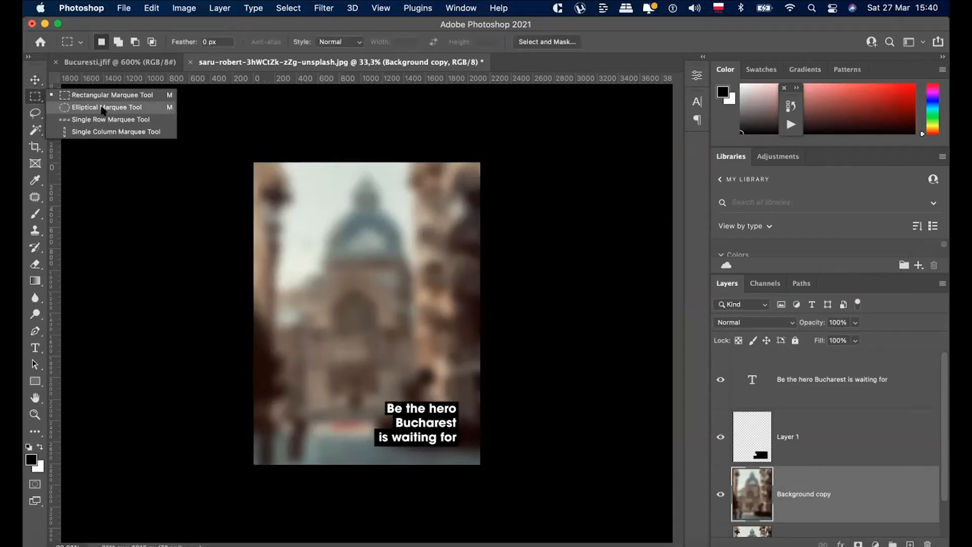
{"action": "left_click", "coordinate": [102, 108]}
{"action": "left_click_drag", "start_coordinate": [317, 186], "coordinate": [414, 387]}
{"action": "left_click_drag", "start_coordinate": [409, 389], "coordinate": [451, 435]}
{"action": "key", "text": "space"}
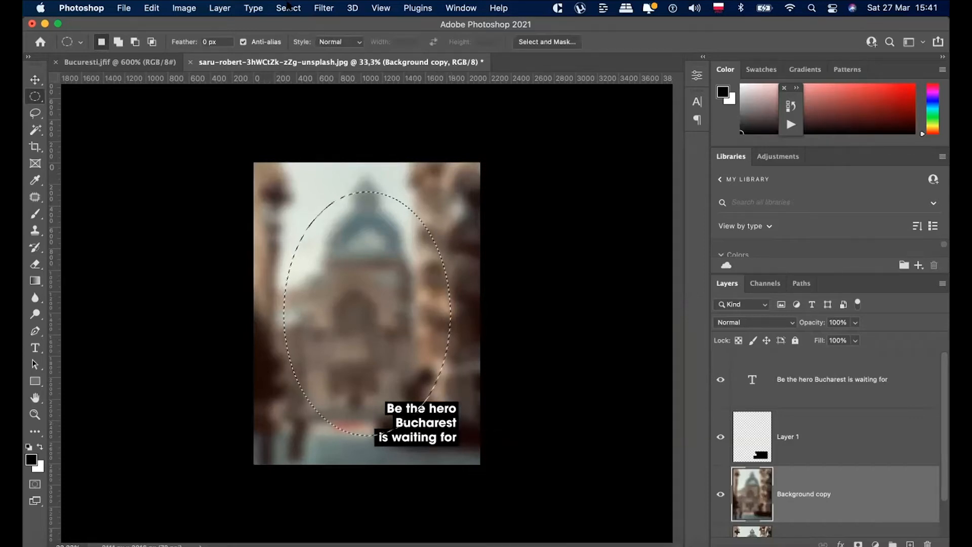
Feather the elliptical selection by 100 pixels
{"action": "left_click", "coordinate": [289, 8]}
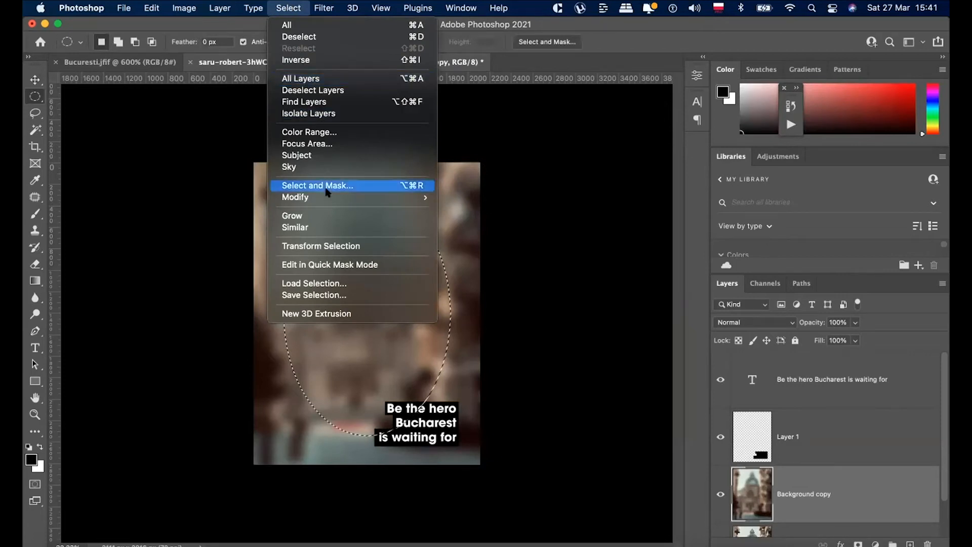
{"action": "mouse_move", "coordinate": [314, 197]}
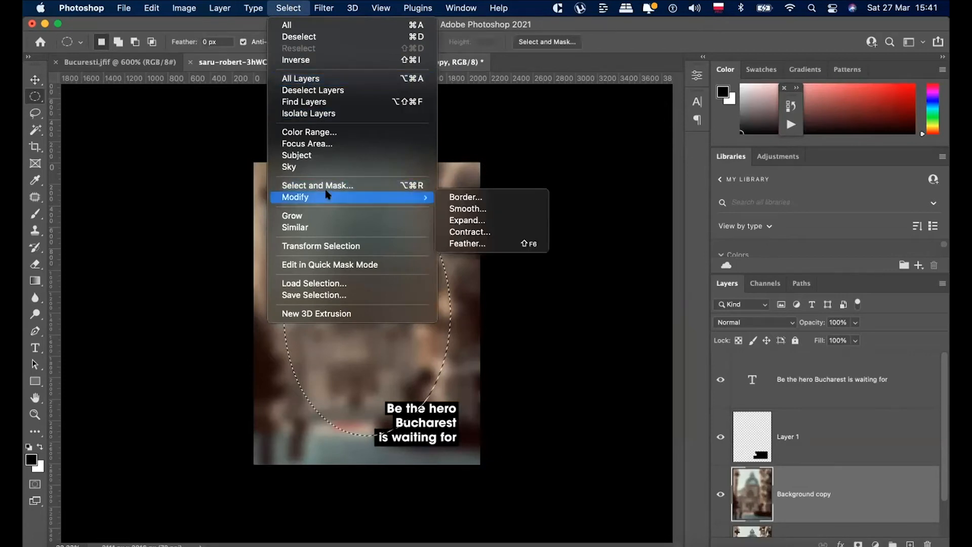
{"action": "left_click", "coordinate": [479, 243]}
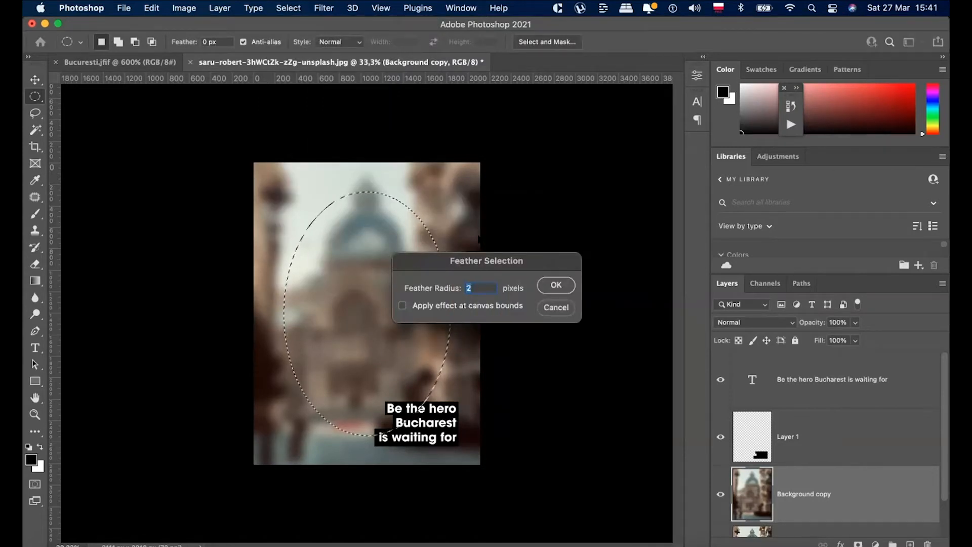
{"action": "type", "text": "60"}
{"action": "key", "text": "BackSpace"}
{"action": "type", "text": "100"}
{"action": "key", "text": "BackSpace"}
{"action": "key", "text": "BackSpace"}
{"action": "key", "text": "BackSpace"}
{"action": "key", "text": "BackSpace"}
{"action": "type", "text": "100"}
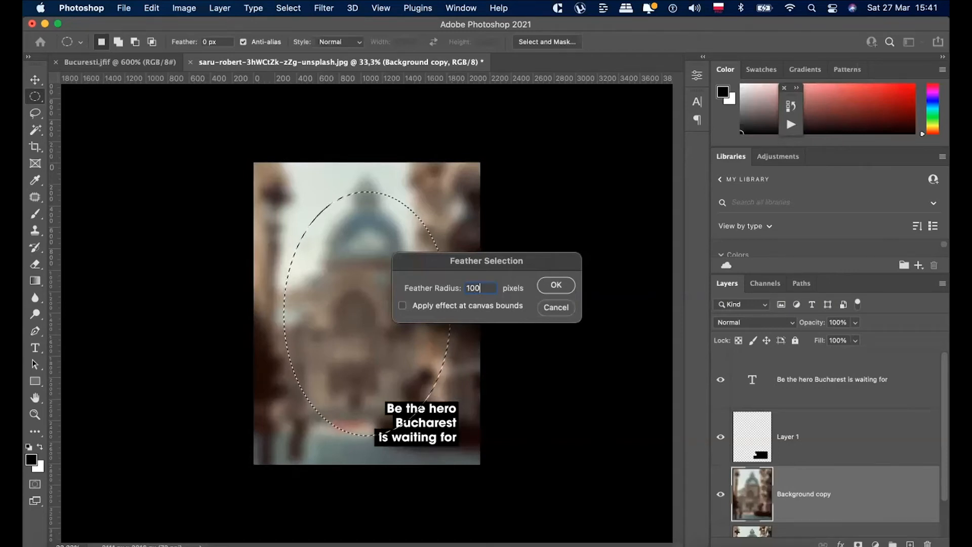
{"action": "key", "text": "Return"}
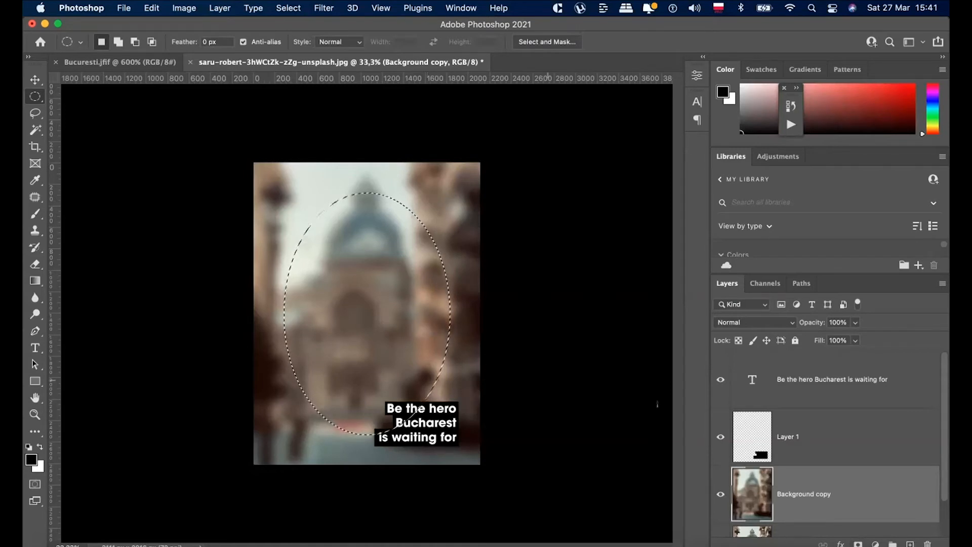
Try an inverted layer mask made from the feathered ellipse on the Background copy, and go back to the elliptical selection
{"action": "left_click", "coordinate": [858, 545]}
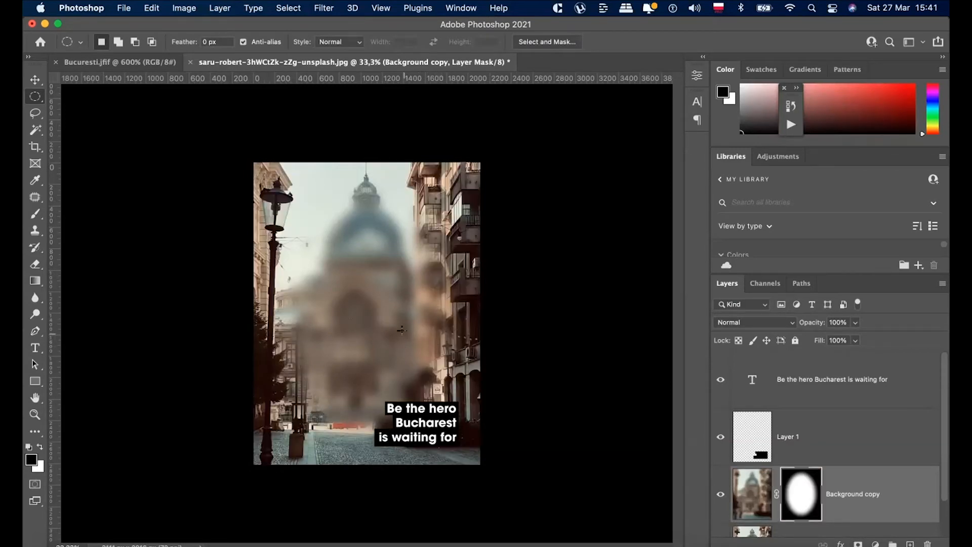
{"action": "left_click", "coordinate": [794, 493]}
{"action": "key", "text": "super+i"}
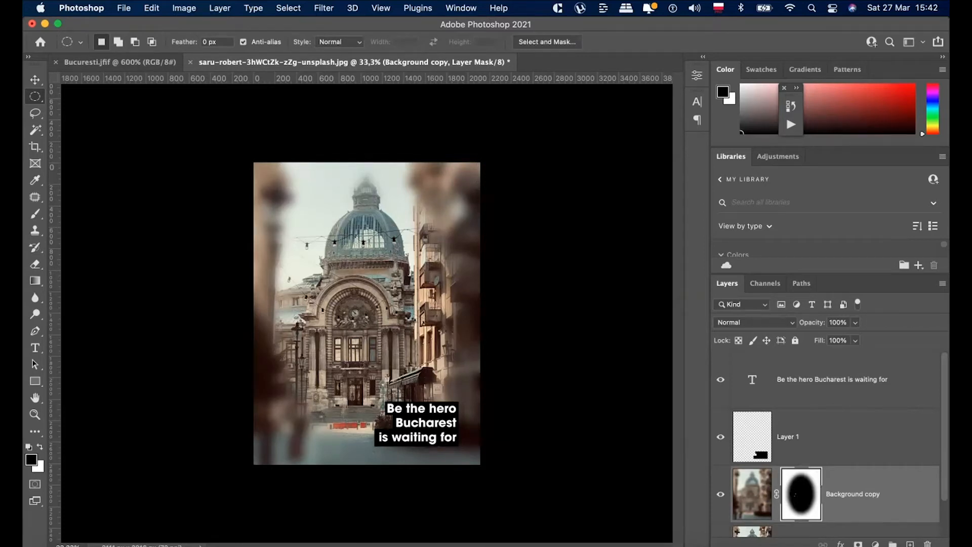
{"action": "key", "text": "super+z"}
{"action": "key", "text": "super+z"}
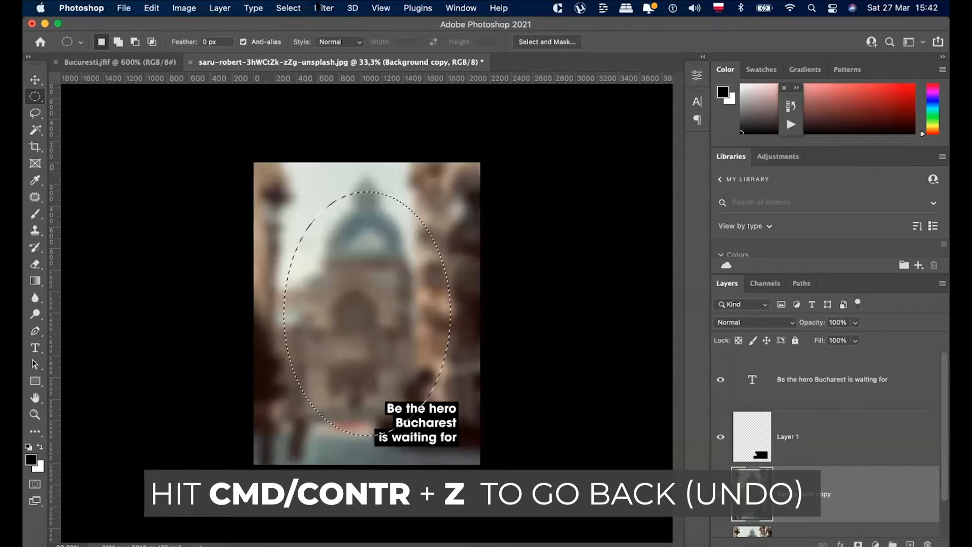
Feather the elliptical selection around the domed building by 250 pixels
{"action": "left_click", "coordinate": [288, 8]}
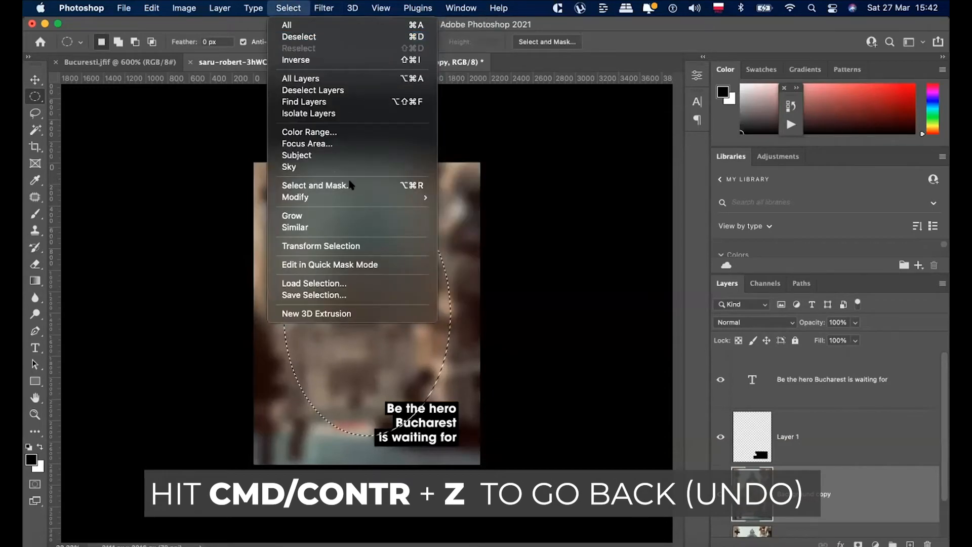
{"action": "mouse_move", "coordinate": [340, 197]}
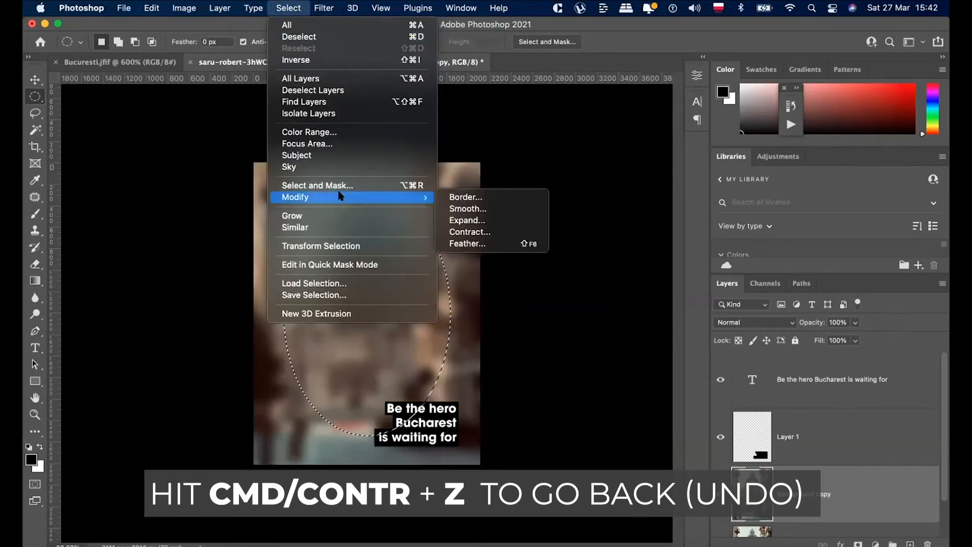
{"action": "left_click", "coordinate": [470, 244]}
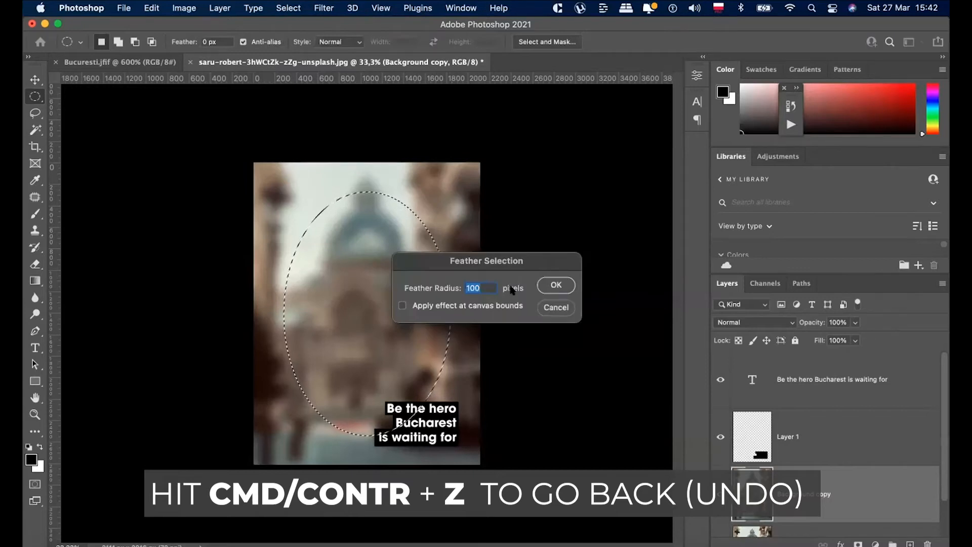
{"action": "type", "text": "250"}
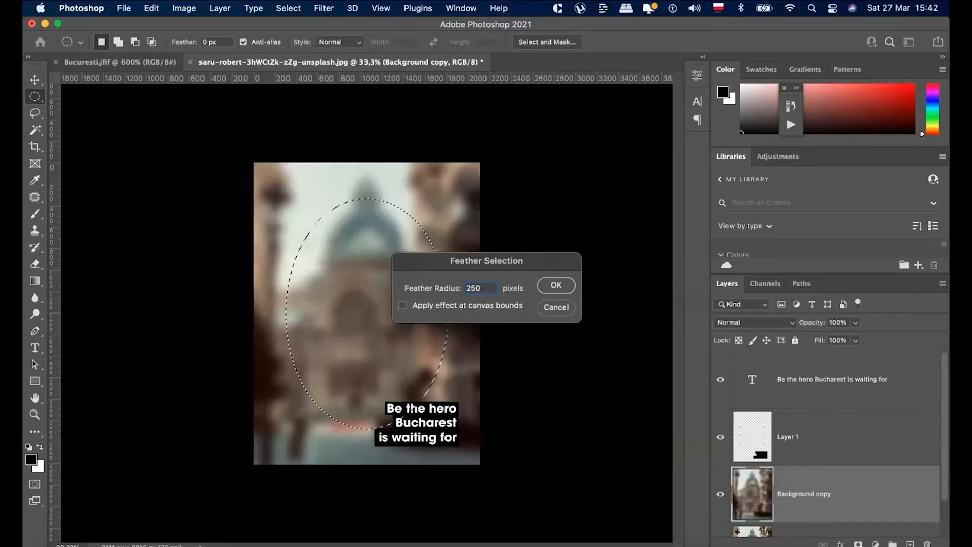
{"action": "key", "text": "Return"}
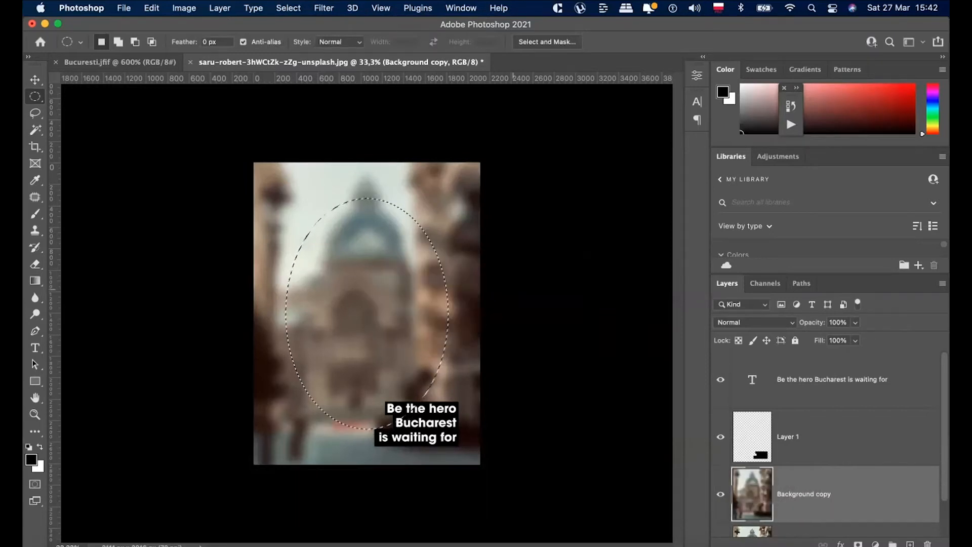
Add a layer mask to the Background copy from the feathered ellipse and invert it so the blur covers only the surroundings
{"action": "left_click", "coordinate": [854, 544]}
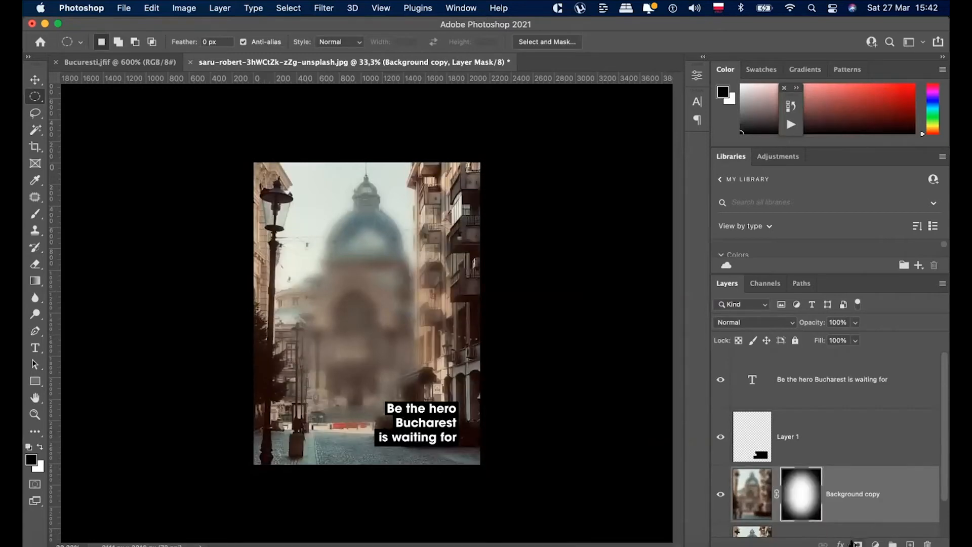
{"action": "key", "text": "super+i"}
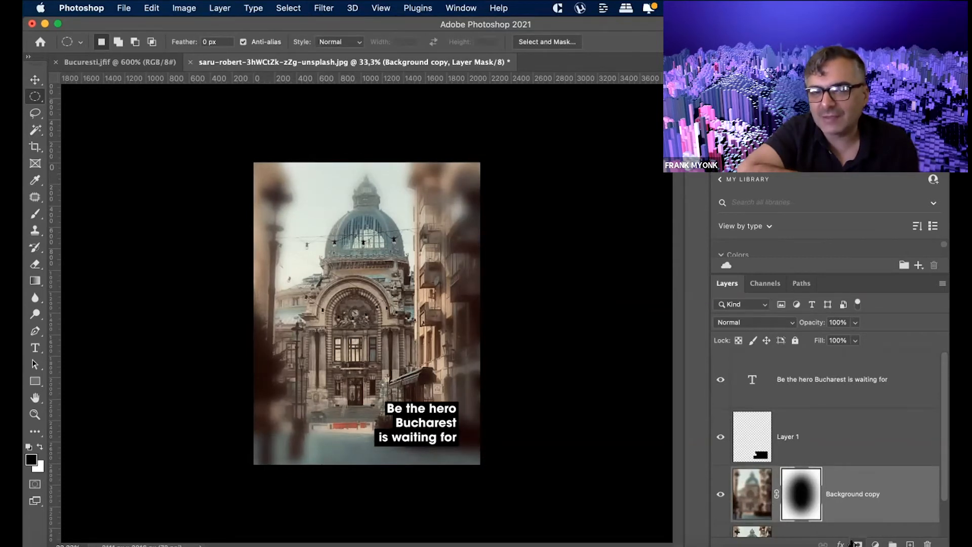
{"action": "key", "text": "super+plus"}
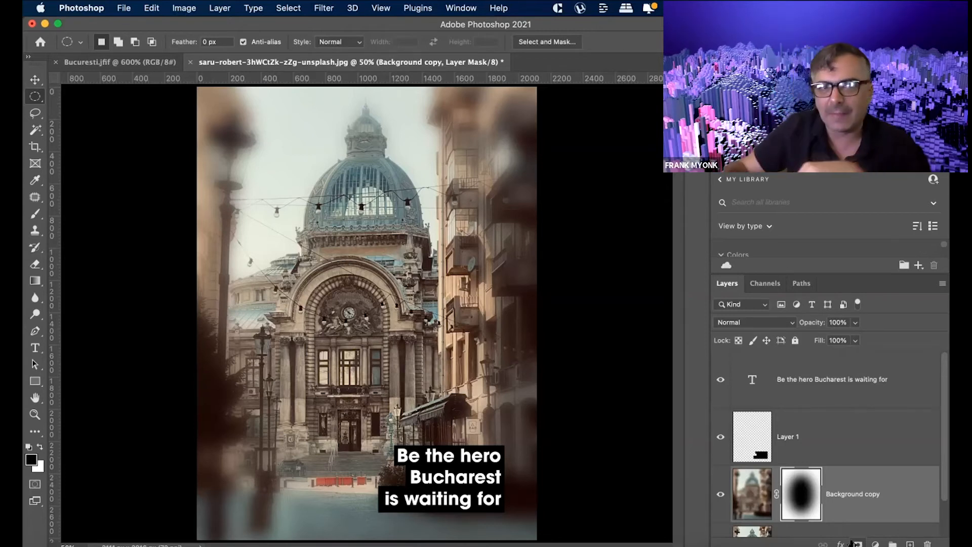
{"action": "left_click", "coordinate": [329, 8]}
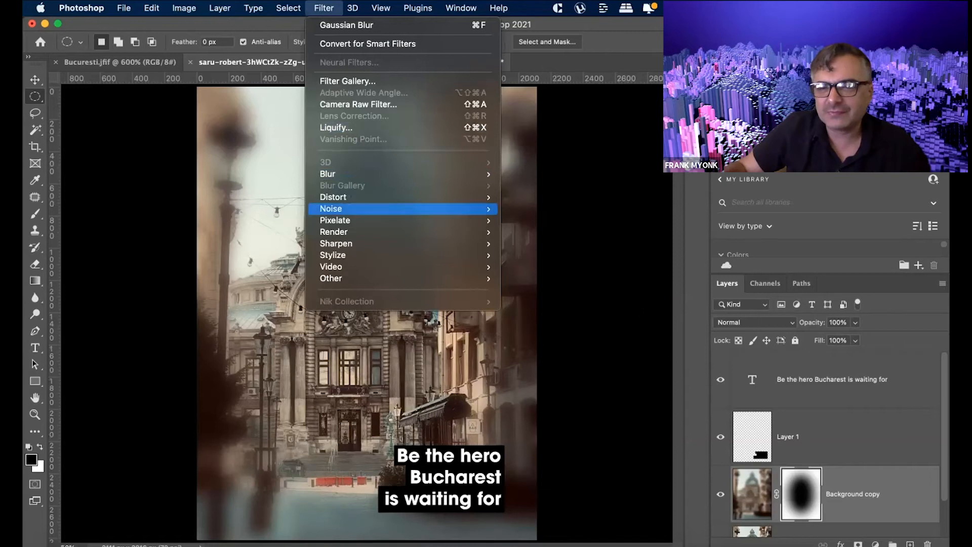
{"action": "left_click", "coordinate": [842, 440]}
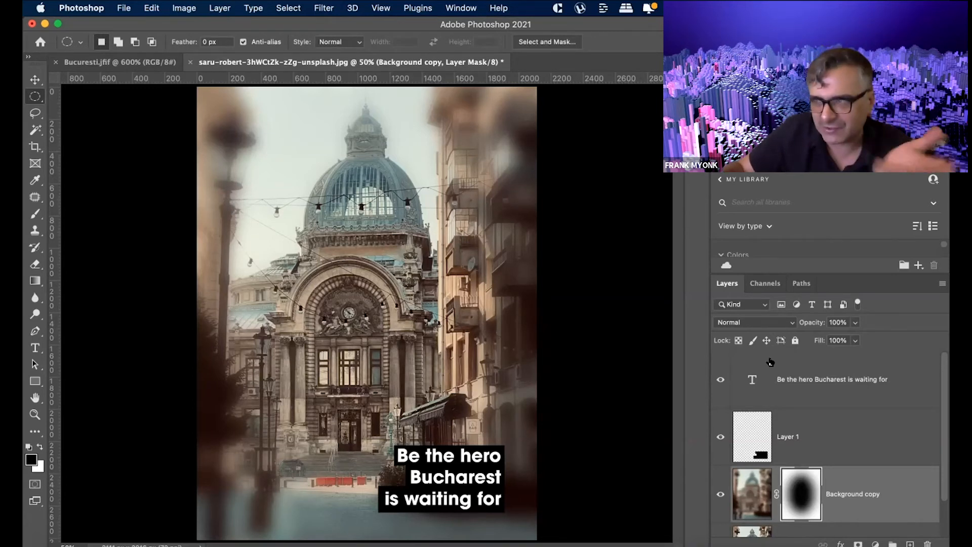
{"action": "left_click", "coordinate": [325, 7]}
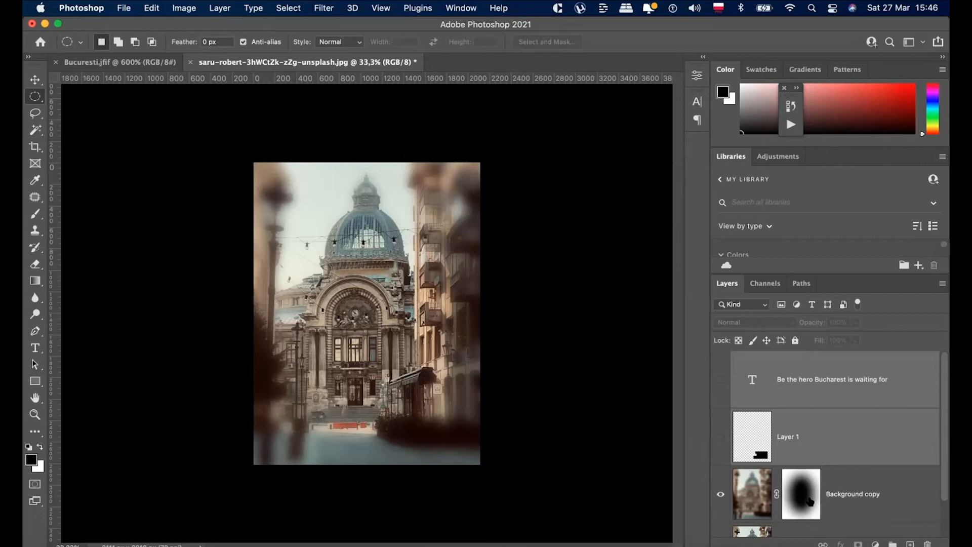
{"action": "left_click", "coordinate": [814, 501]}
{"action": "mouse_move", "coordinate": [815, 502]}
{"action": "left_mouse_down"}
{"action": "mouse_move", "coordinate": [903, 527]}
{"action": "mouse_move", "coordinate": [798, 507]}
{"action": "left_mouse_up"}
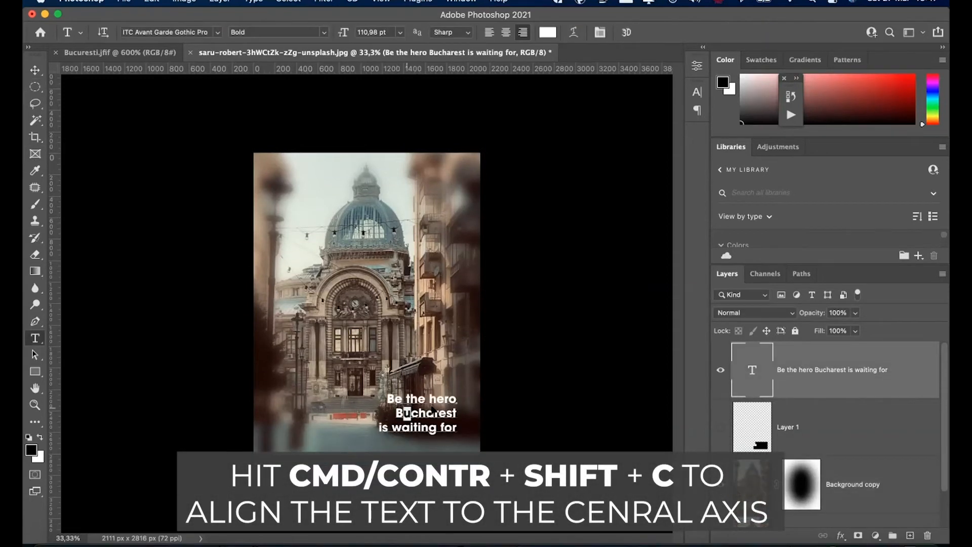
Center-align all three lines of the "Be the hero Bucharest is waiting for" headline
{"action": "left_click", "coordinate": [431, 403]}
{"action": "key", "text": "super+a"}
{"action": "key", "text": "super+shift+c"}
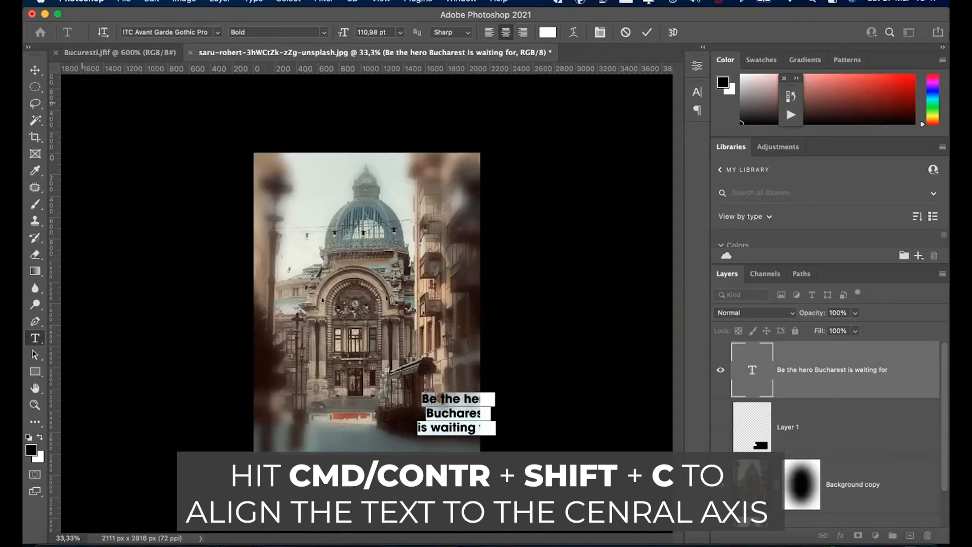
Move the headline to the image's central axis and enlarge it over the building's arched entrance
{"action": "left_click", "coordinate": [35, 70]}
{"action": "left_click_drag", "start_coordinate": [462, 409], "coordinate": [388, 400]}
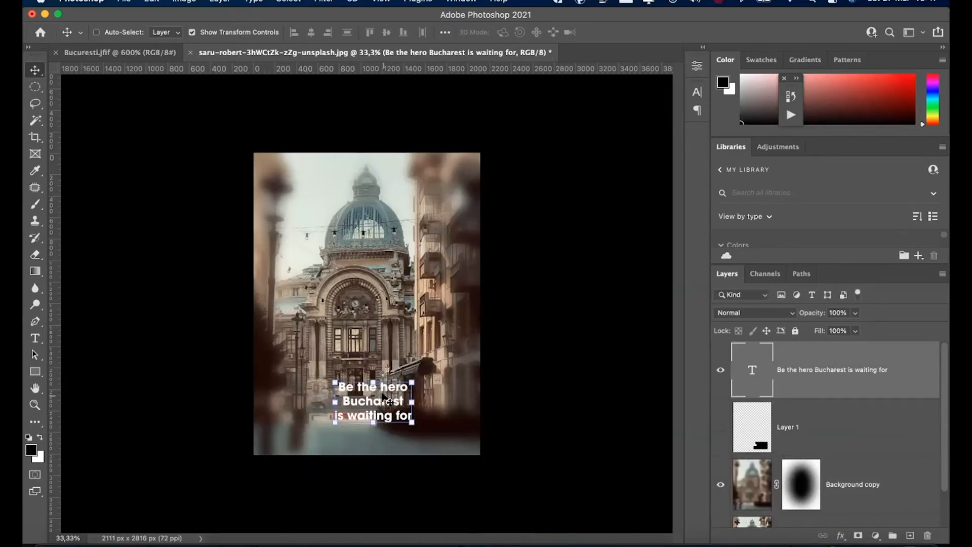
{"action": "left_click_drag", "start_coordinate": [373, 381], "coordinate": [387, 304]}
{"action": "key", "text": "Return"}
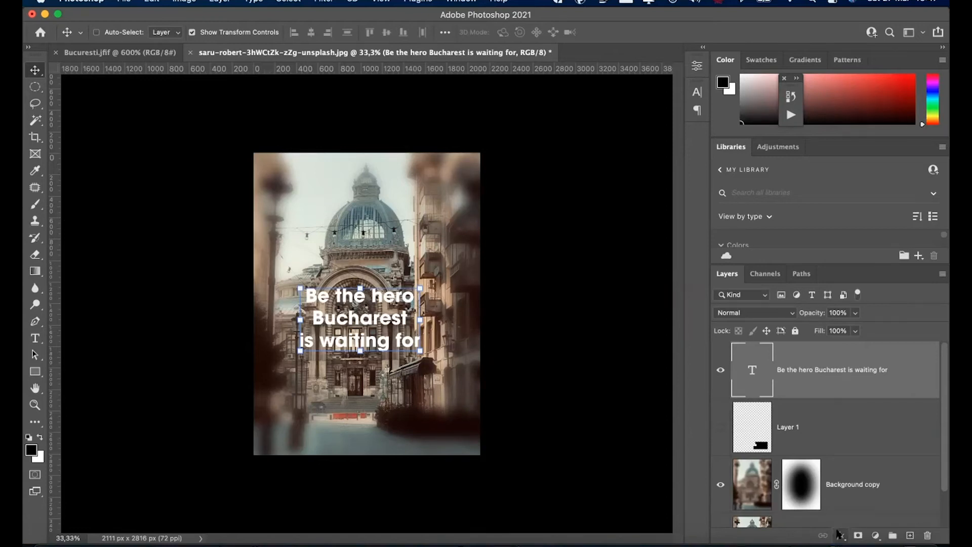
Open the headline layer's blending options and enable Bevel & Emboss, keeping the enlarged lettering in view beside the dialog
{"action": "left_click", "coordinate": [839, 536]}
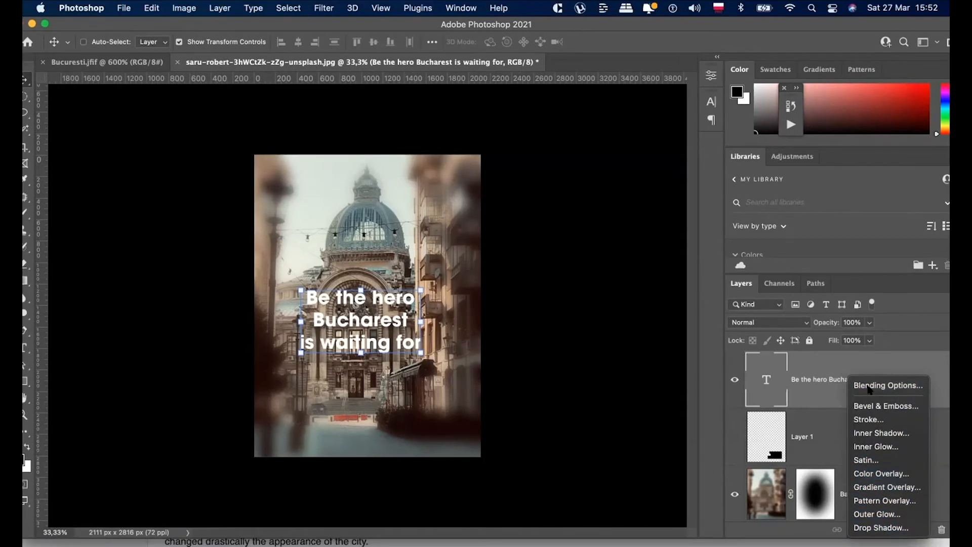
{"action": "left_click", "coordinate": [870, 387]}
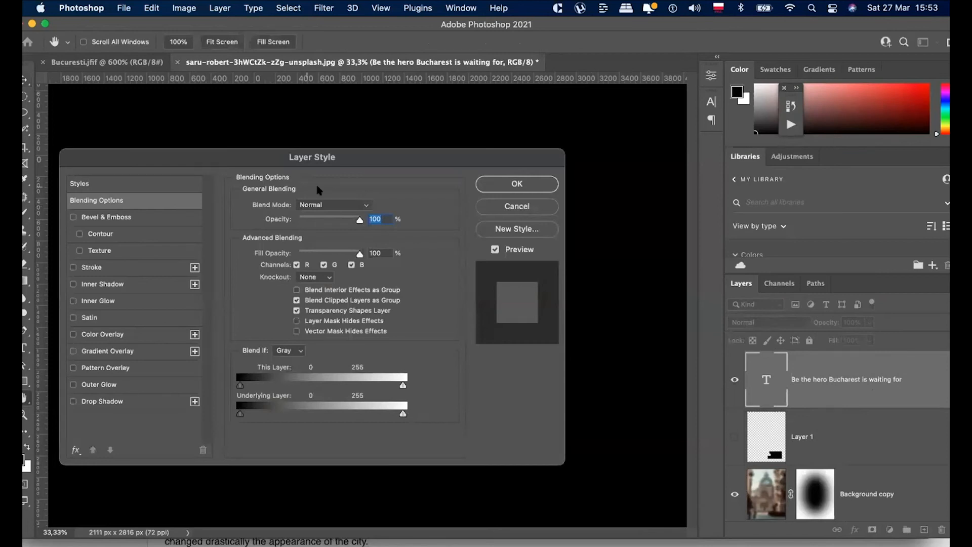
{"action": "left_click_drag", "start_coordinate": [310, 160], "coordinate": [664, 191]}
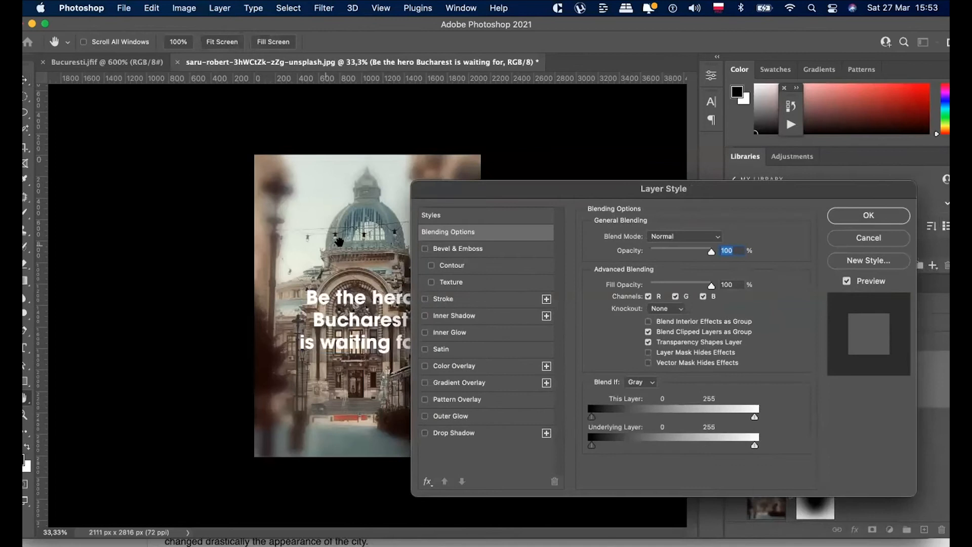
{"action": "left_click", "coordinate": [341, 243], "text": "super"}
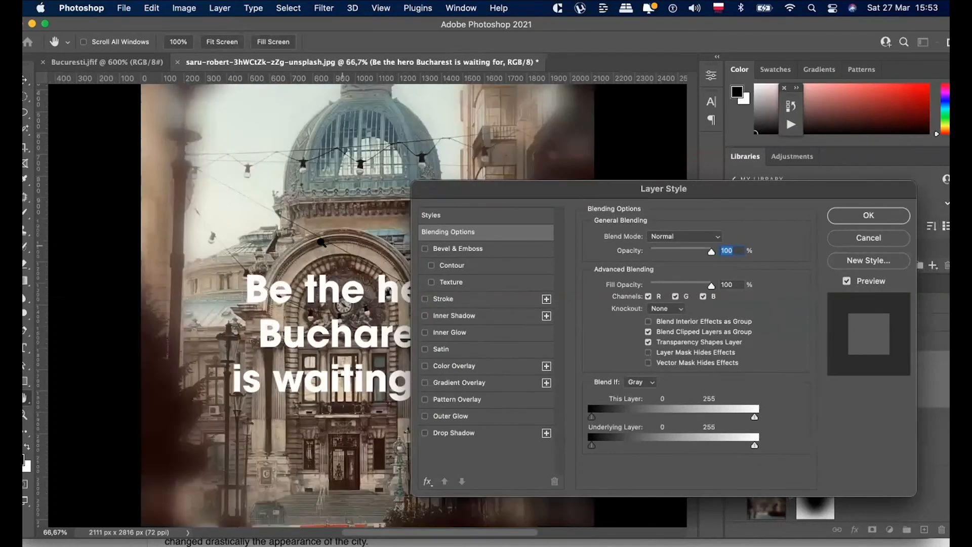
{"action": "scroll", "coordinate": [258, 234], "scroll_direction": "down", "scroll_amount": 2}
{"action": "scroll", "coordinate": [257, 234], "scroll_direction": "right", "scroll_amount": 3}
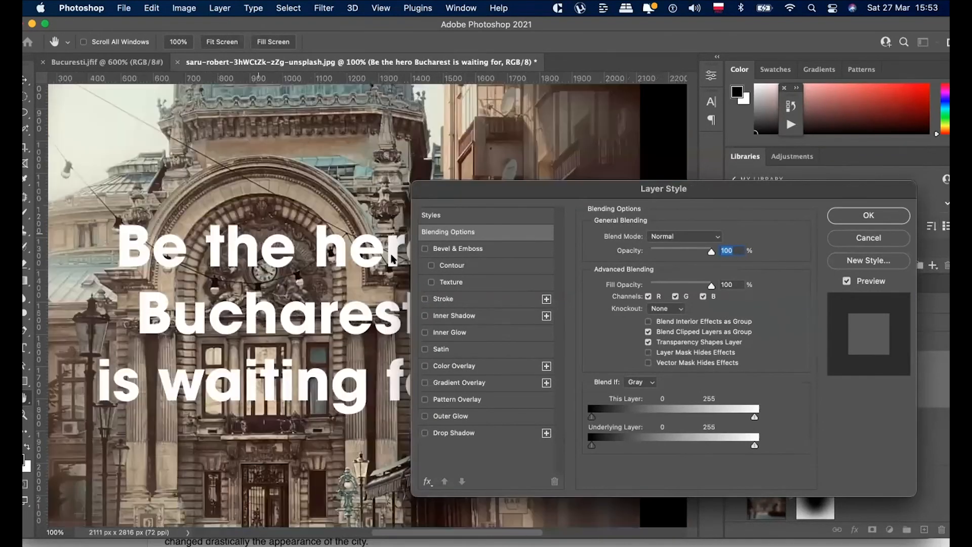
{"action": "left_click", "coordinate": [473, 249]}
{"action": "left_click", "coordinate": [353, 258], "text": "super"}
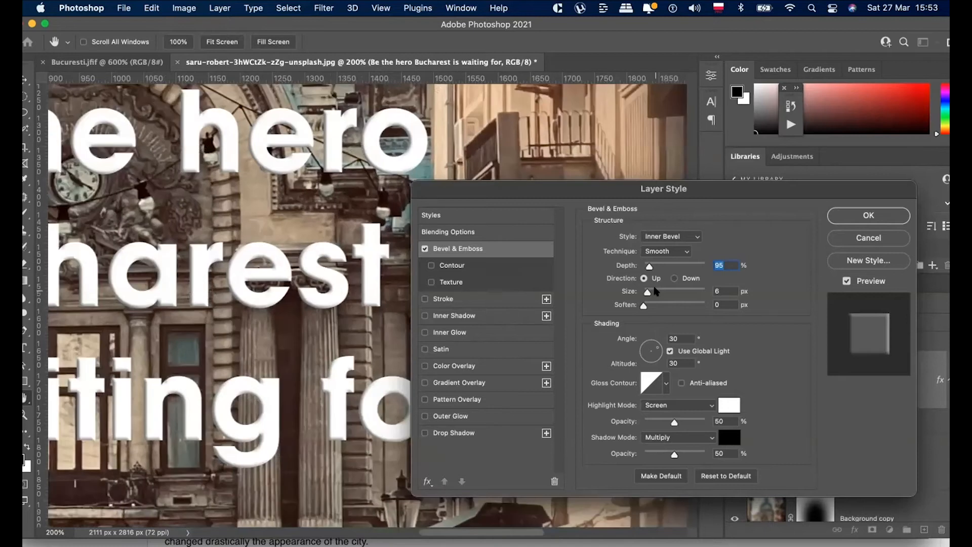
Set the bevel's depth to 147%, size to 8 px and soften to 2 px, and enable its Contour
{"action": "left_click", "coordinate": [655, 291]}
{"action": "left_click_drag", "start_coordinate": [656, 293], "coordinate": [648, 293]}
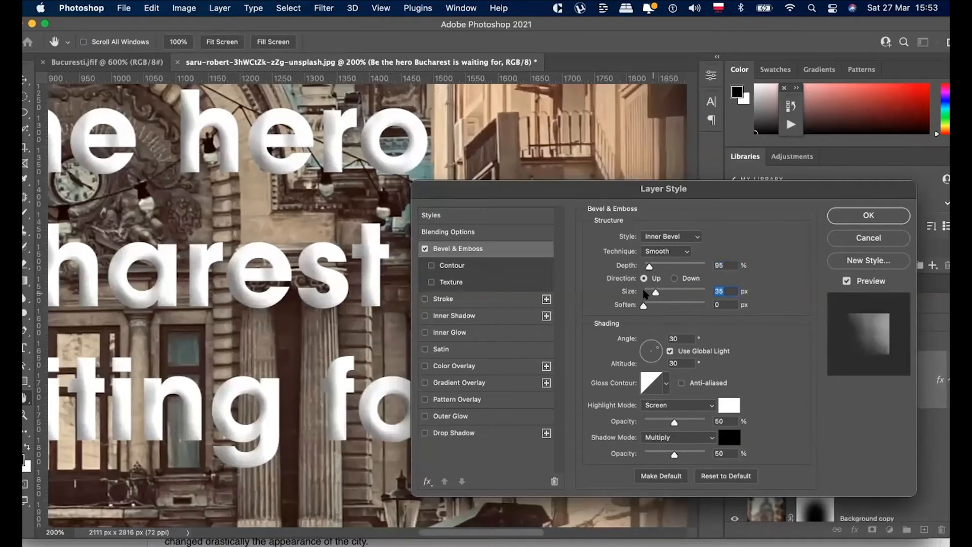
{"action": "left_click", "coordinate": [653, 305]}
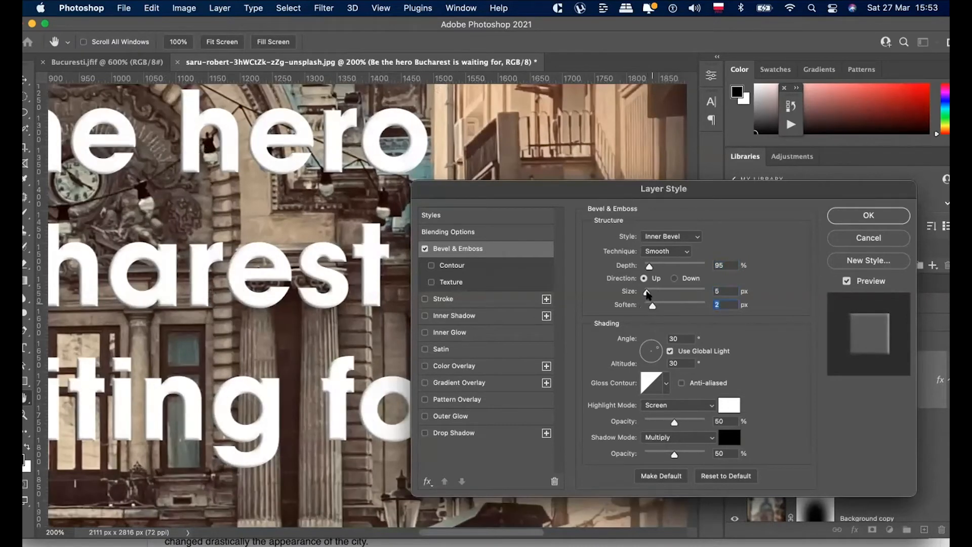
{"action": "left_click", "coordinate": [652, 292]}
{"action": "left_click", "coordinate": [656, 266]}
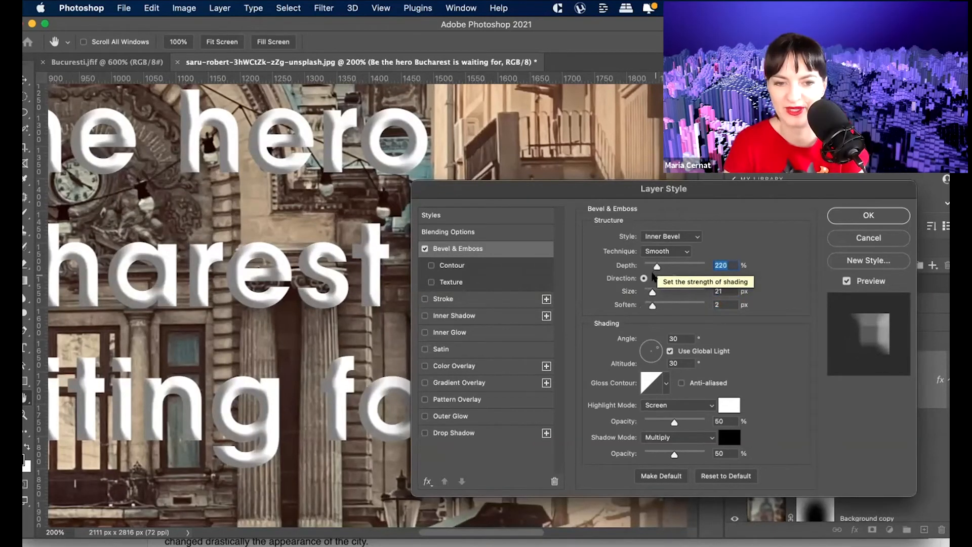
{"action": "left_click_drag", "start_coordinate": [656, 266], "coordinate": [648, 292]}
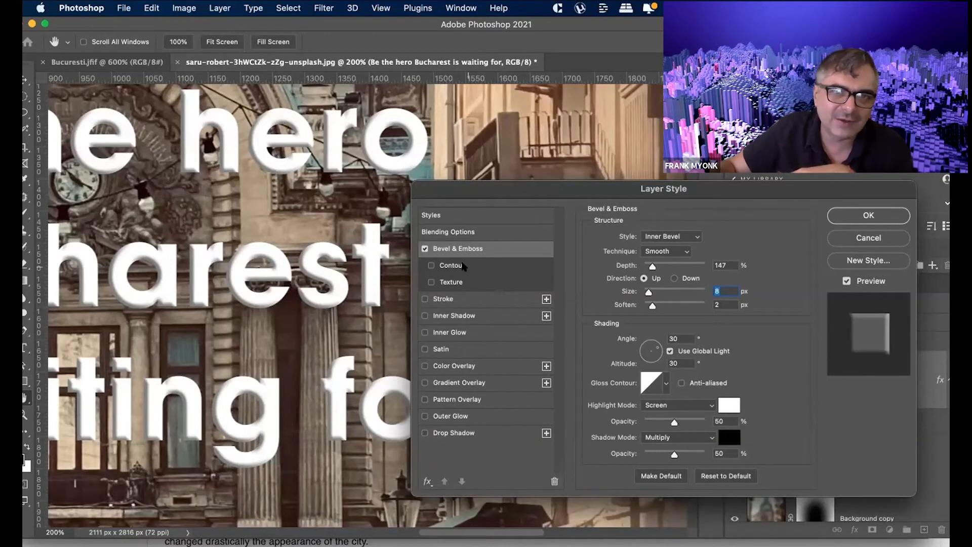
{"action": "key", "text": "shift+Tab"}
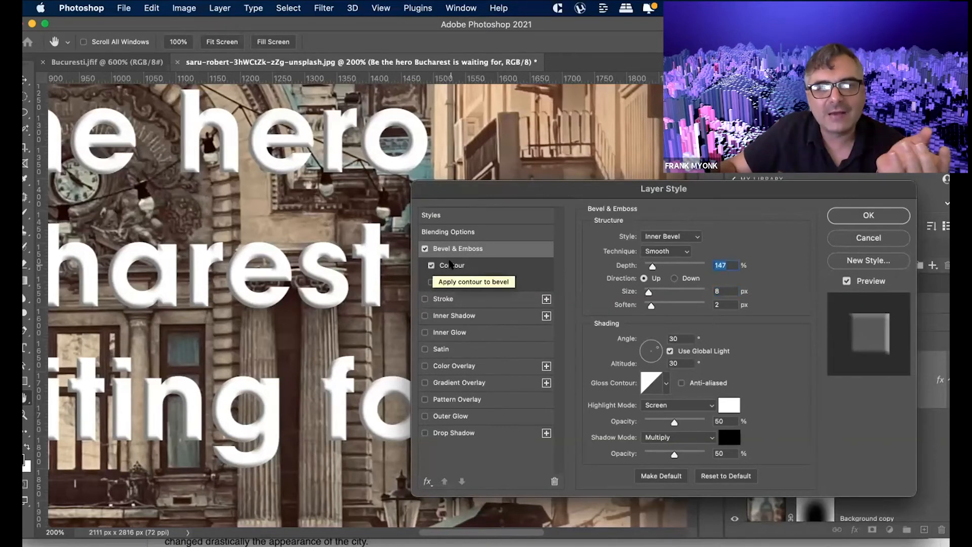
{"action": "left_click", "coordinate": [449, 264]}
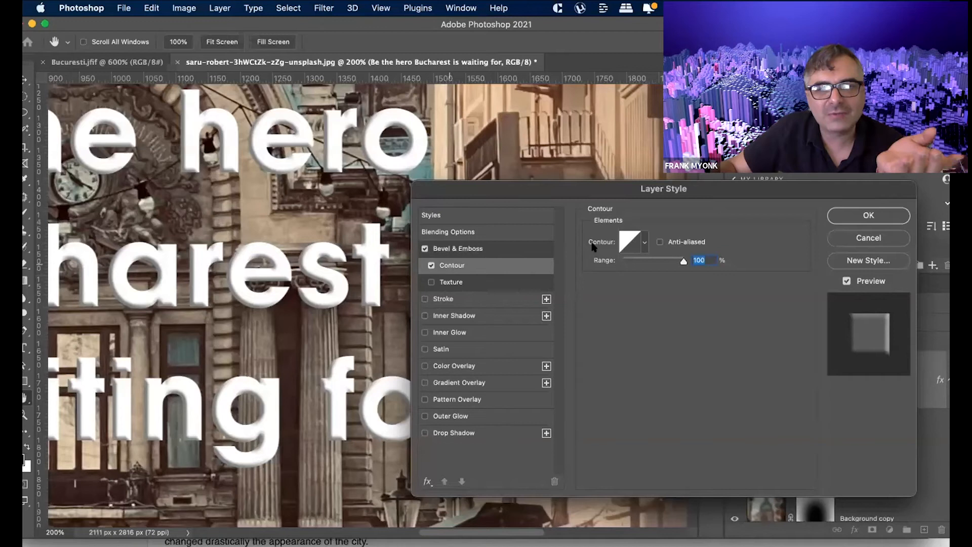
Try a Texture on the bevel using the first Water pattern, and turn the texture off again
{"action": "left_click", "coordinate": [451, 281]}
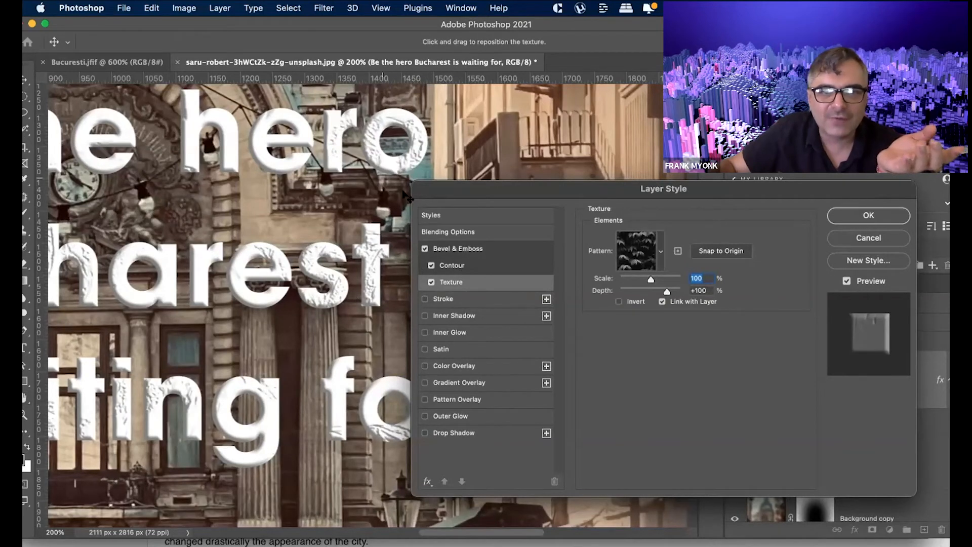
{"action": "left_click", "coordinate": [660, 248]}
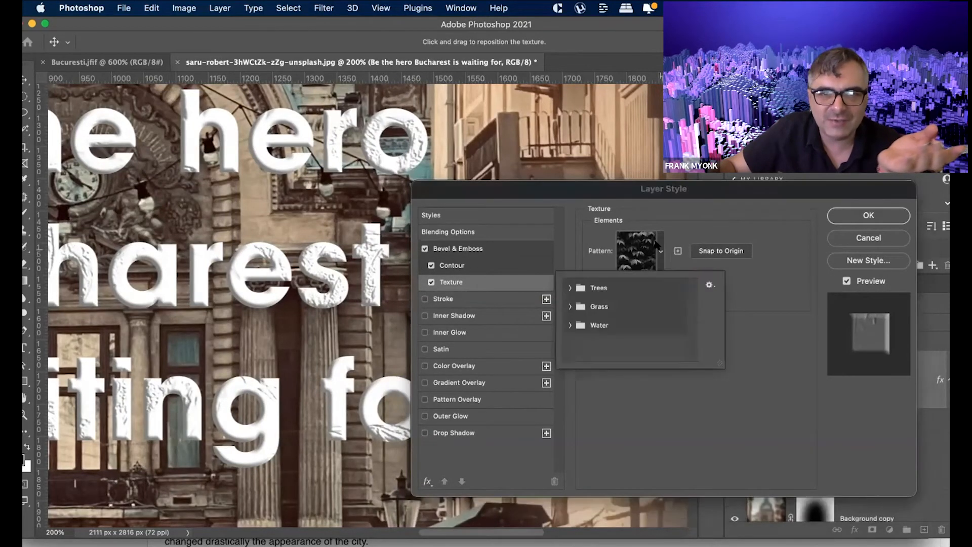
{"action": "left_click", "coordinate": [568, 325]}
{"action": "left_click", "coordinate": [586, 345]}
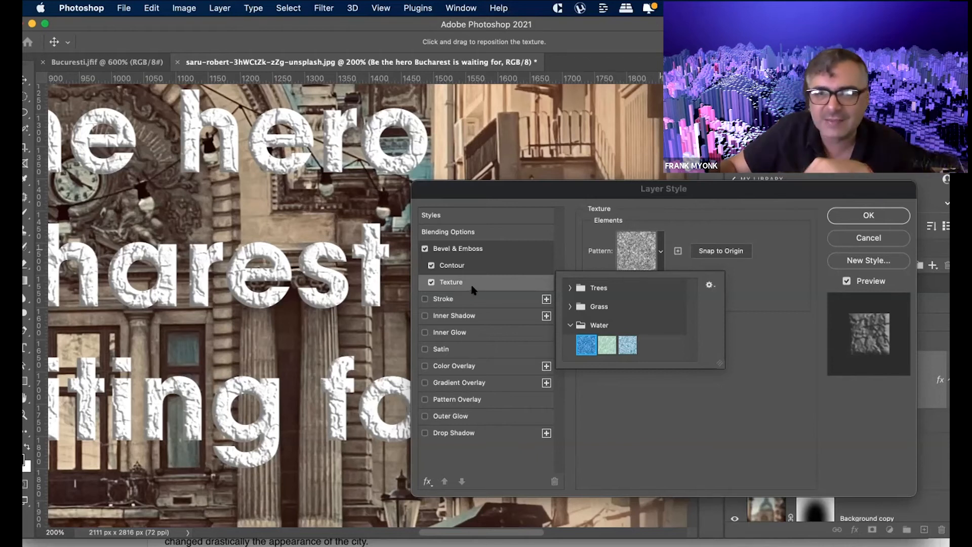
{"action": "left_click", "coordinate": [430, 281]}
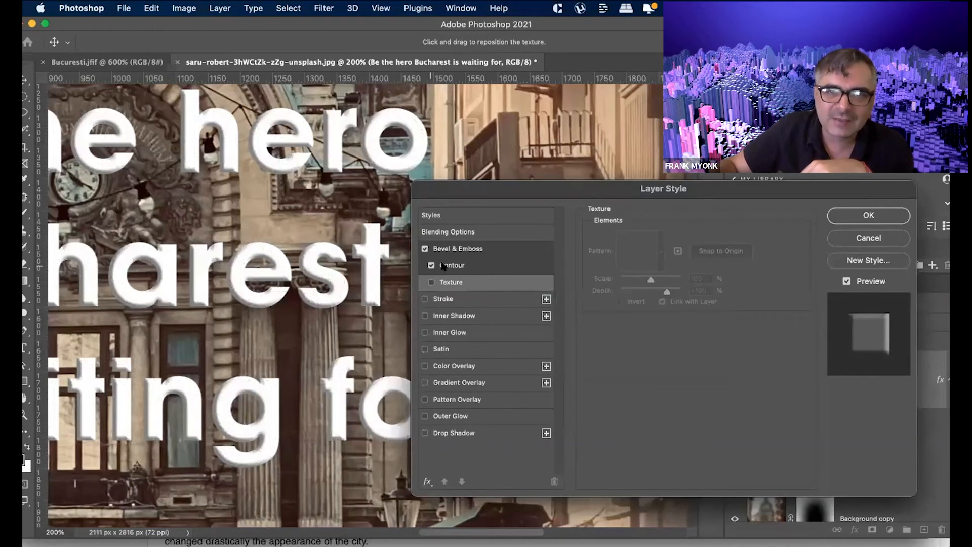
Try the bevel's Down direction, return it to Up, and change the bevel style to Stroke Emboss
{"action": "left_click", "coordinate": [469, 248]}
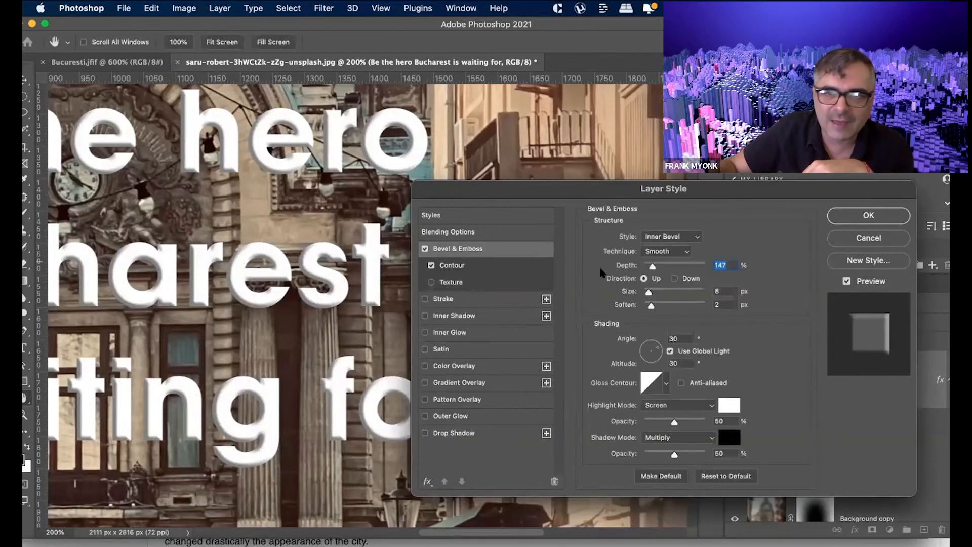
{"action": "left_click", "coordinate": [675, 278]}
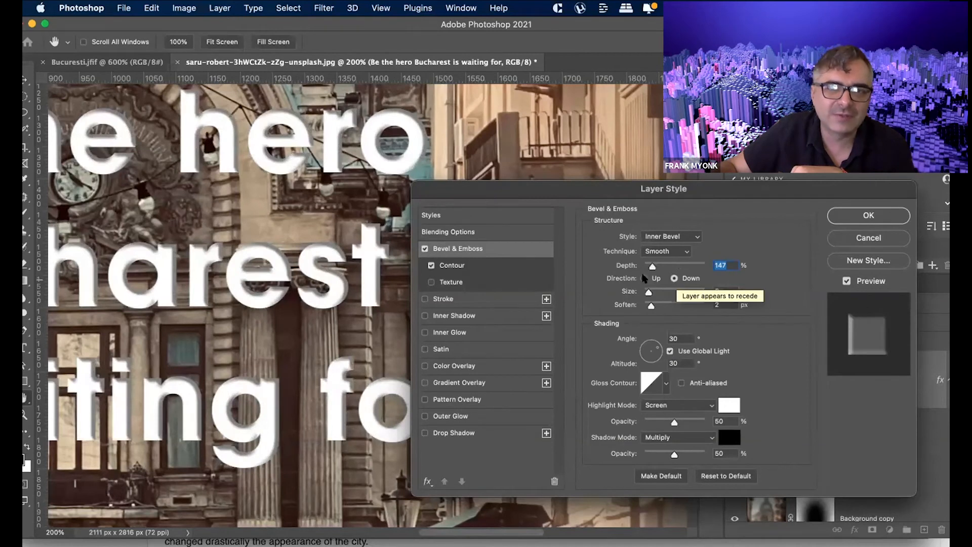
{"action": "left_click", "coordinate": [643, 279]}
{"action": "left_click", "coordinate": [664, 242]}
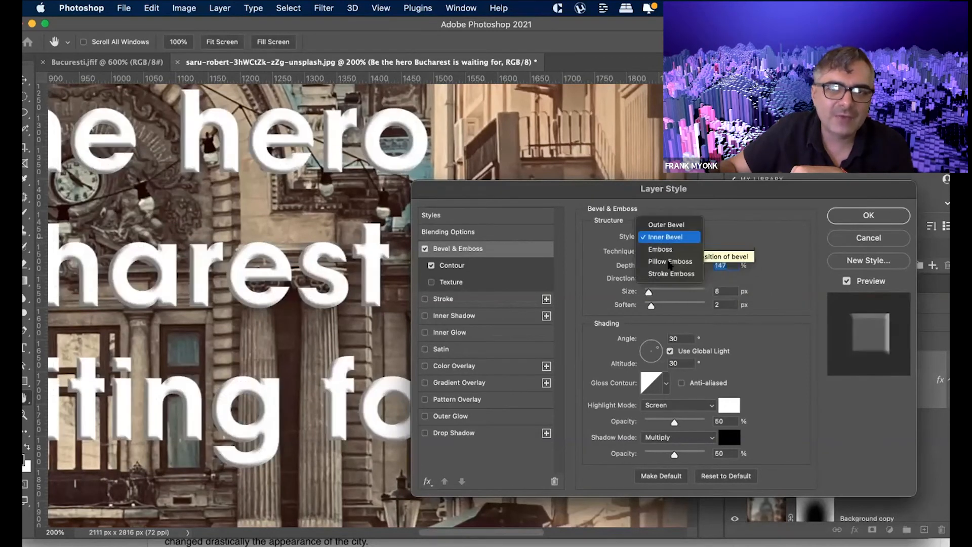
{"action": "left_click", "coordinate": [673, 274]}
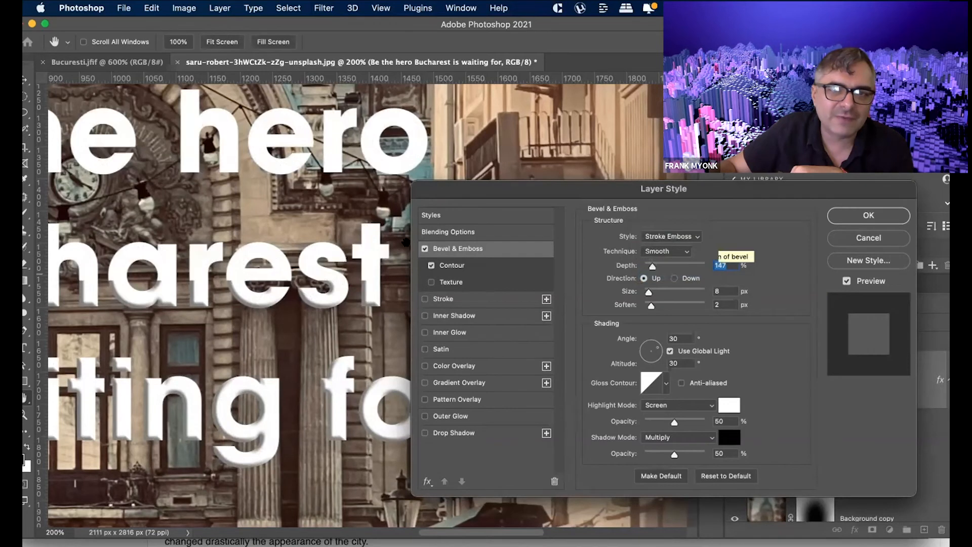
Change the headline's bevel style to Pillow Emboss, set its depth to 501%, and apply the layer style
{"action": "left_click", "coordinate": [670, 236]}
{"action": "left_click", "coordinate": [667, 225]}
{"action": "left_click_drag", "start_coordinate": [652, 265], "coordinate": [674, 266]}
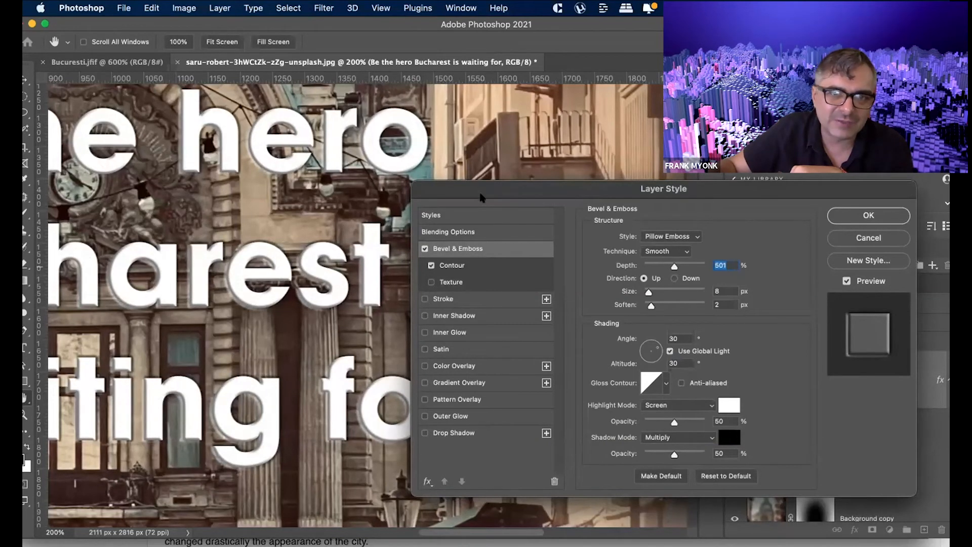
{"action": "left_click", "coordinate": [869, 215]}
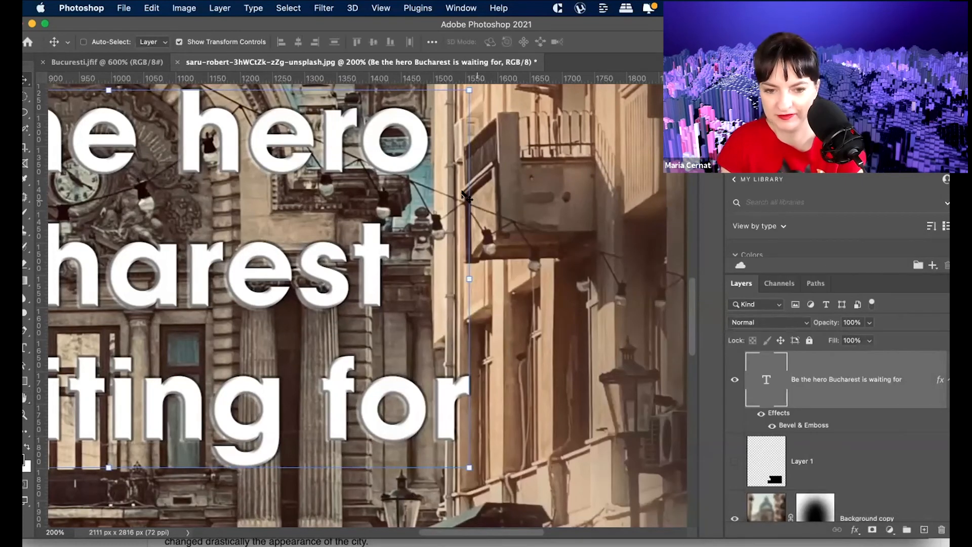
Delete the Background copy layer's mask without applying it, so the blur covers the whole photo
{"action": "key", "text": "super+minus"}
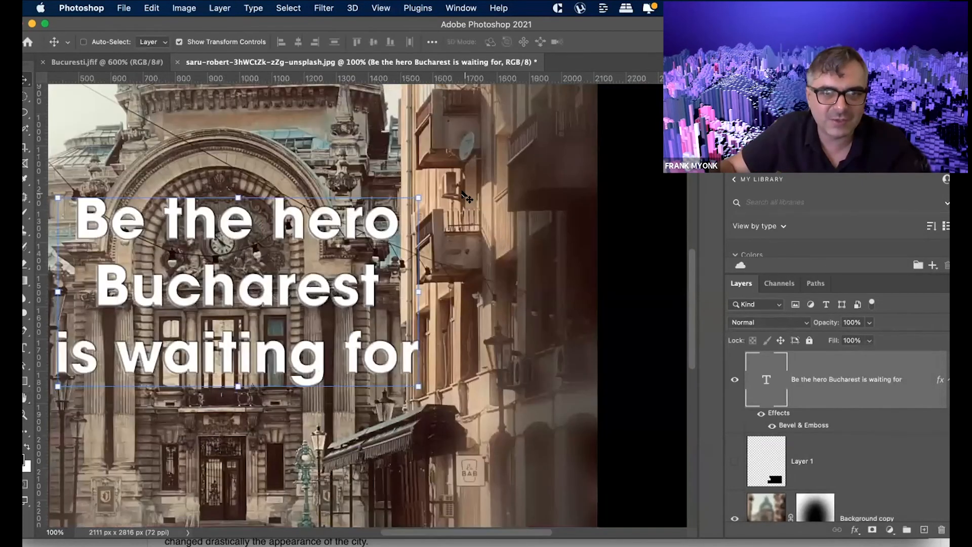
{"action": "key", "text": "super+minus"}
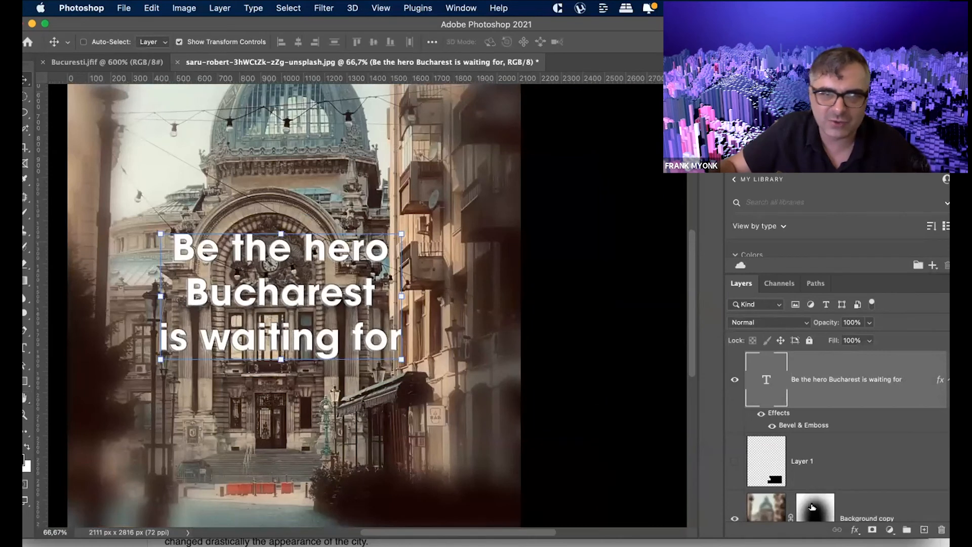
{"action": "left_click_drag", "start_coordinate": [812, 508], "coordinate": [941, 530]}
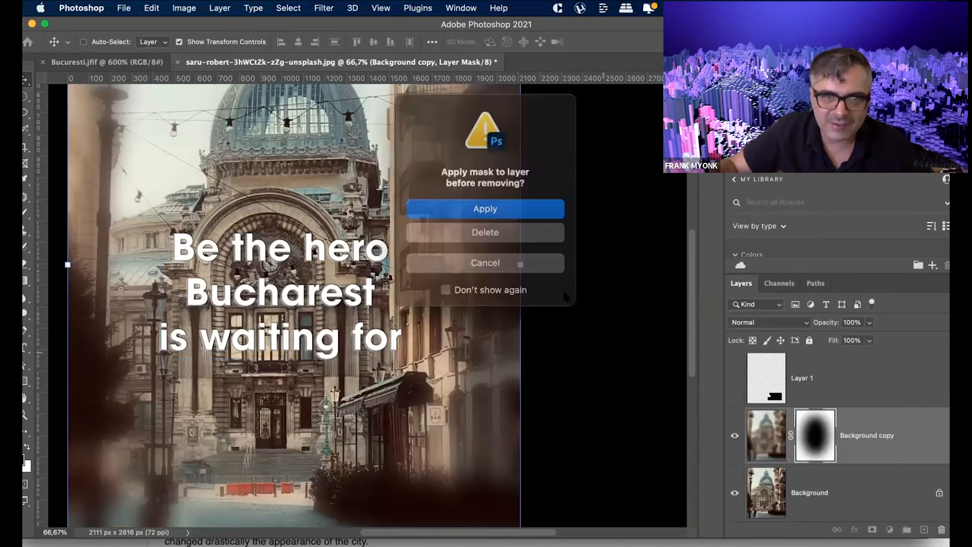
{"action": "left_click", "coordinate": [492, 211]}
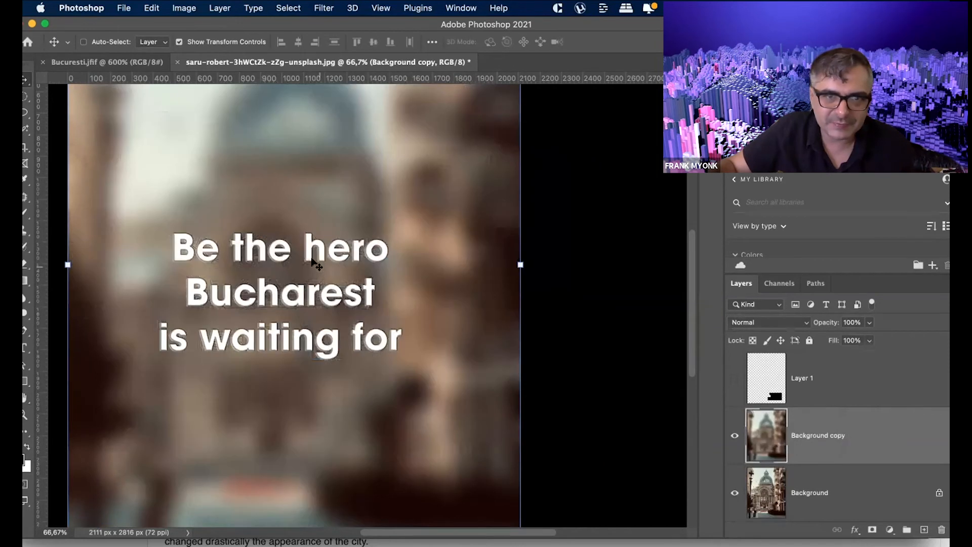
Compare the embossed lettering over the blurred photo and with Background copy hidden, and undo a trial move
{"action": "key", "text": "super+plus"}
{"action": "key", "text": "super+plus"}
{"action": "left_click_drag", "start_coordinate": [271, 253], "coordinate": [496, 280]}
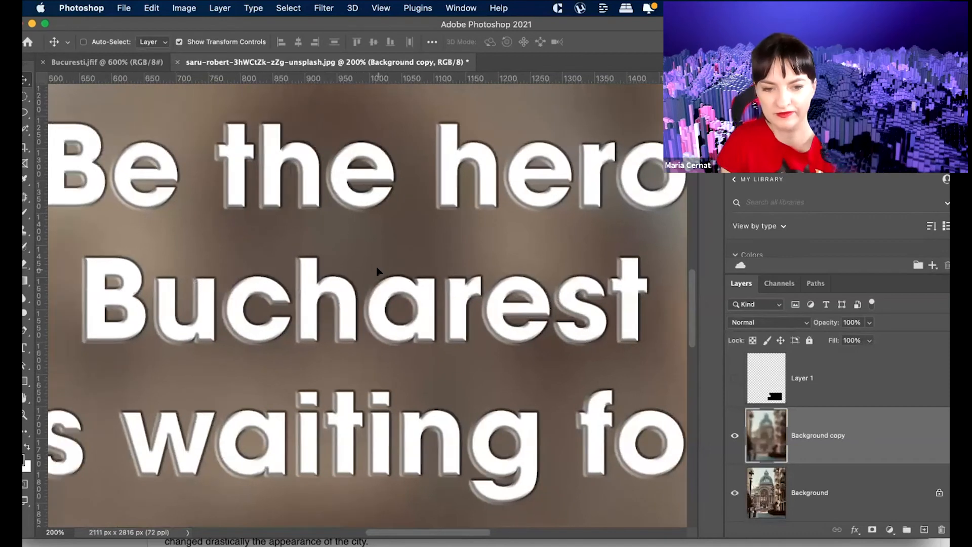
{"action": "key", "text": "super+minus"}
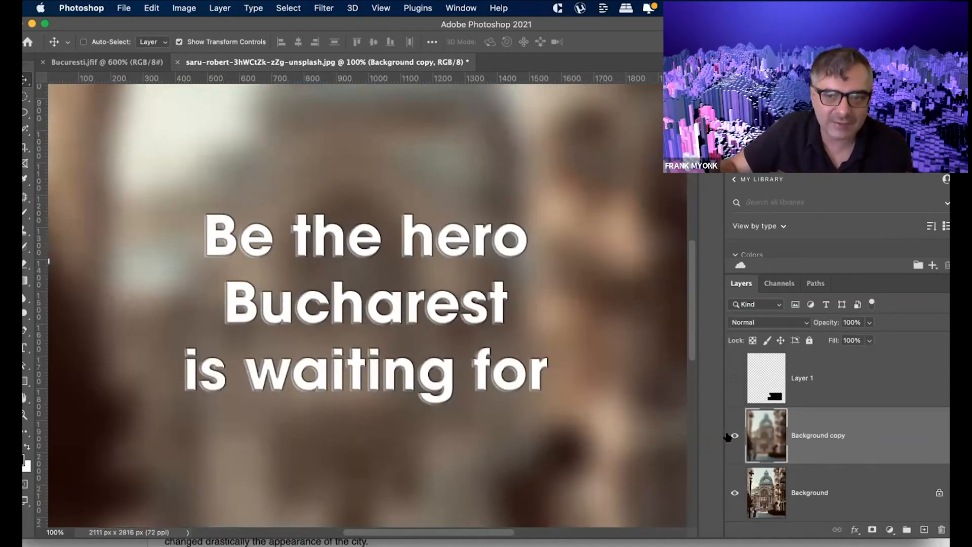
{"action": "key", "text": "super+minus"}
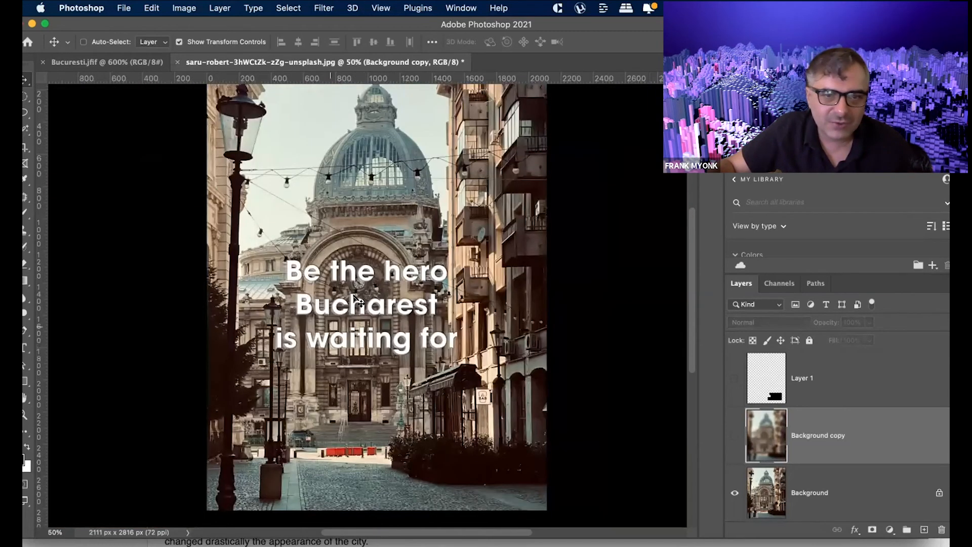
{"action": "left_click_drag", "start_coordinate": [385, 274], "coordinate": [388, 298]}
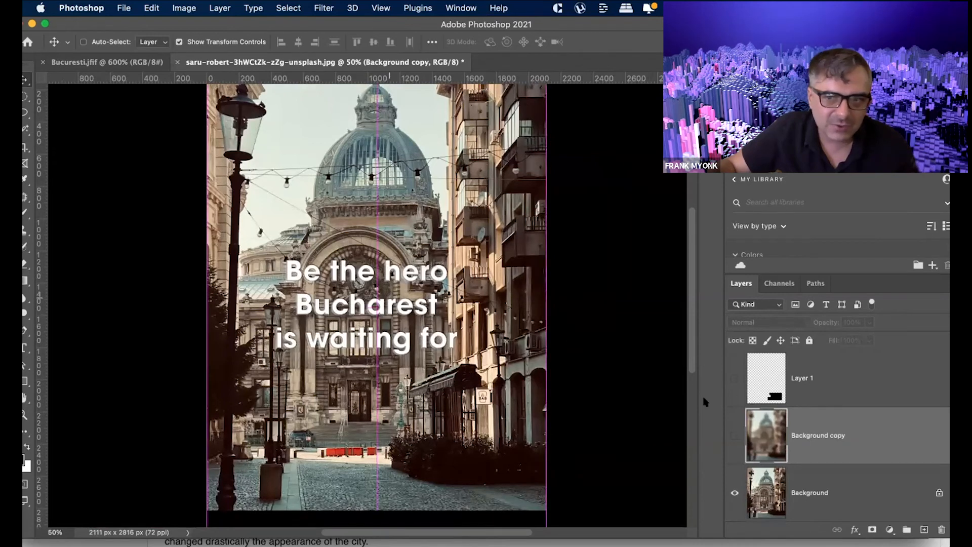
{"action": "key", "text": "super+z"}
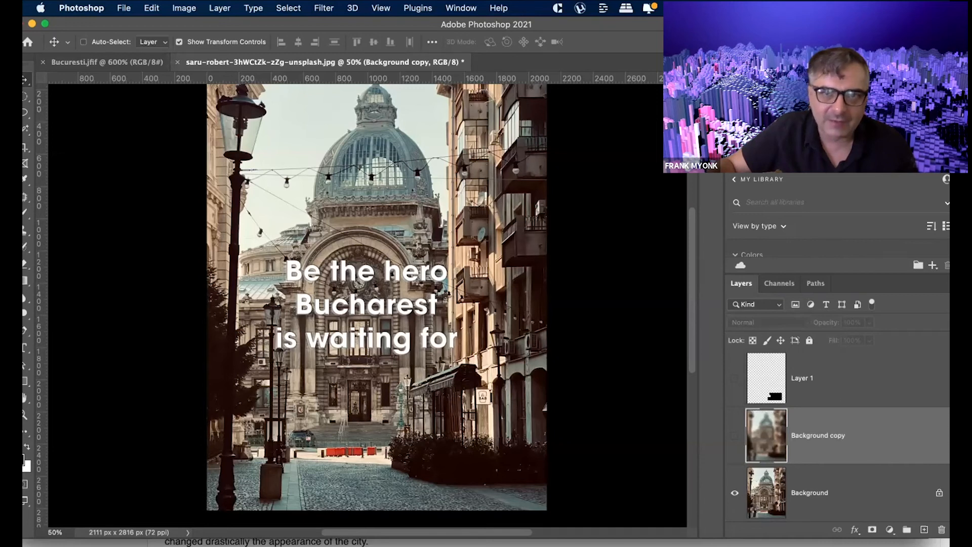
Open the headline layer's style settings and enable Drop Shadow, keeping the whole headline in view beside the dialog
{"action": "left_click_drag", "start_coordinate": [810, 24], "coordinate": [795, 24]}
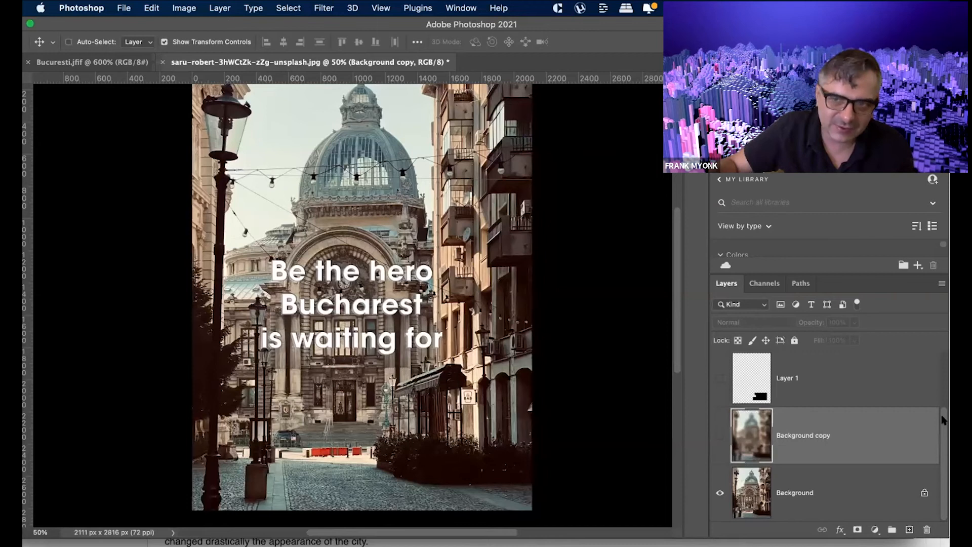
{"action": "left_click_drag", "start_coordinate": [943, 419], "coordinate": [942, 361]}
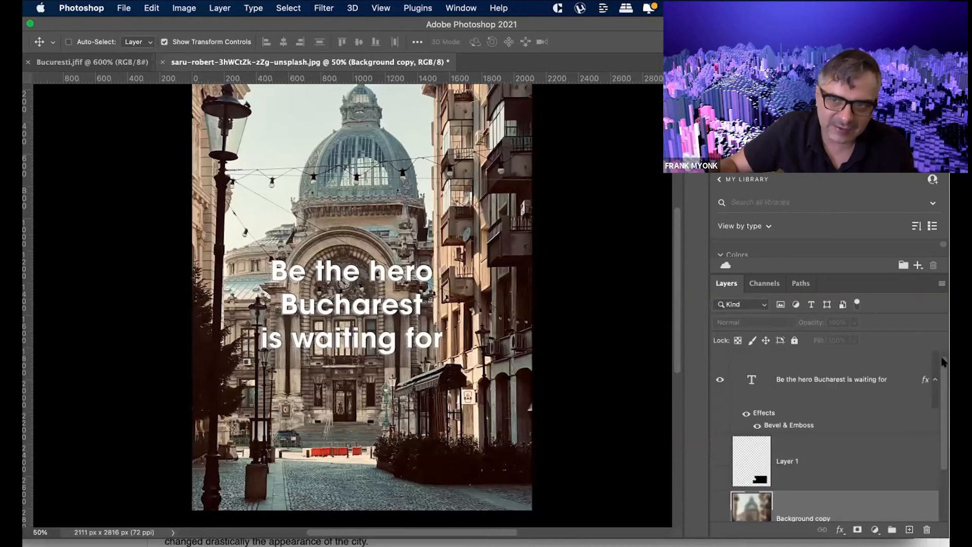
{"action": "left_click", "coordinate": [780, 400]}
{"action": "double_click", "coordinate": [765, 414]}
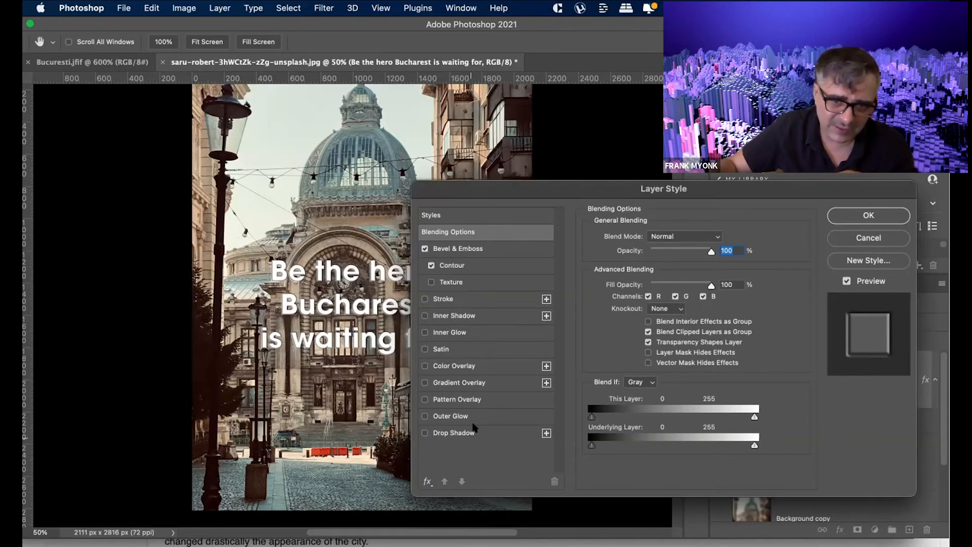
{"action": "left_click", "coordinate": [434, 433]}
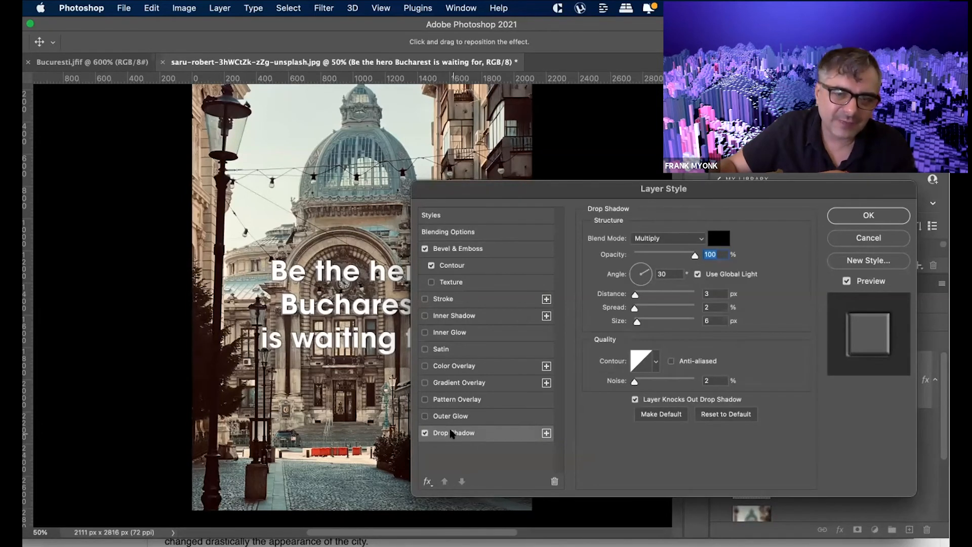
{"action": "left_click_drag", "start_coordinate": [641, 190], "coordinate": [756, 152]}
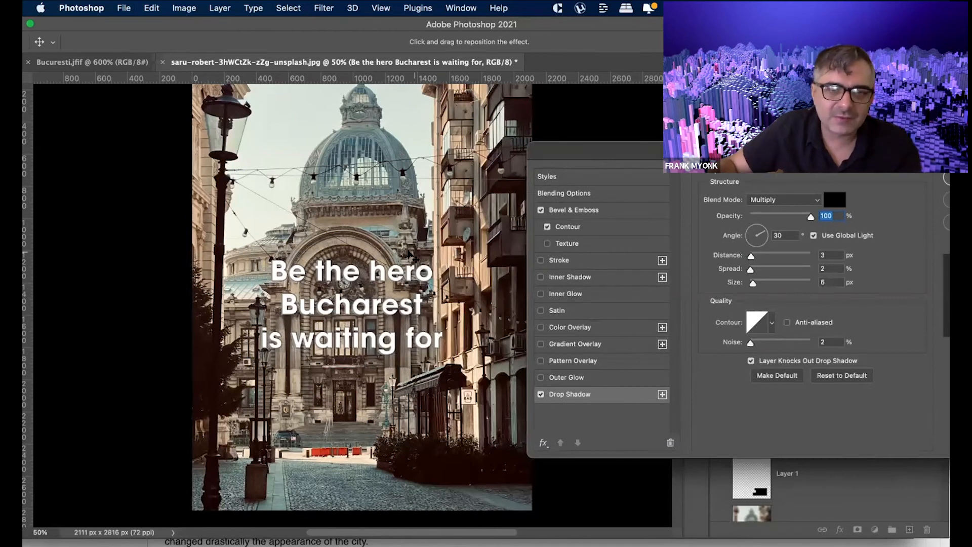
Set the headline's drop shadow distance to 18 px and its angle to 124°, judging the shadow on the enlarged lettering
{"action": "key", "text": "super+plus"}
{"action": "key", "text": "super+plus"}
{"action": "key", "text": "super+plus"}
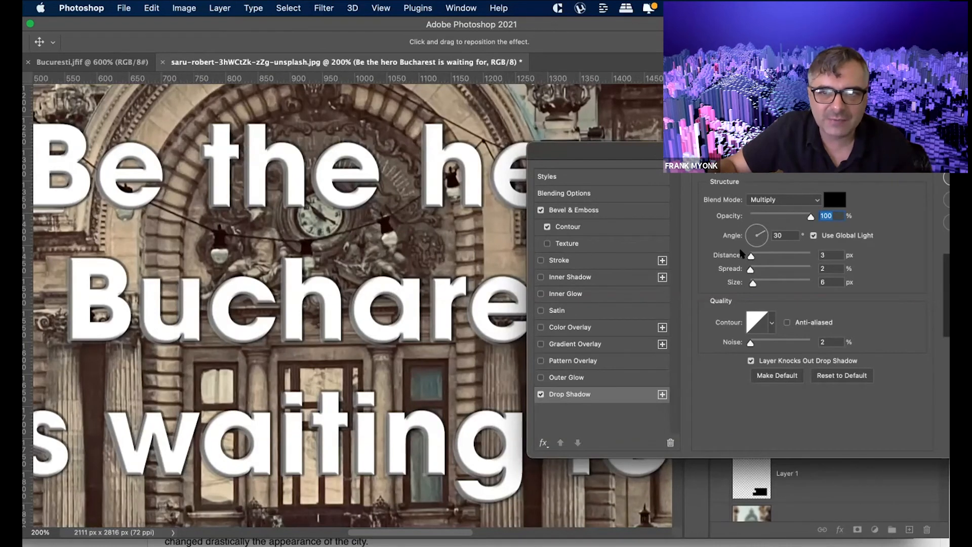
{"action": "mouse_move", "coordinate": [751, 256]}
{"action": "left_mouse_down"}
{"action": "mouse_move", "coordinate": [781, 255]}
{"action": "mouse_move", "coordinate": [759, 256]}
{"action": "left_mouse_up"}
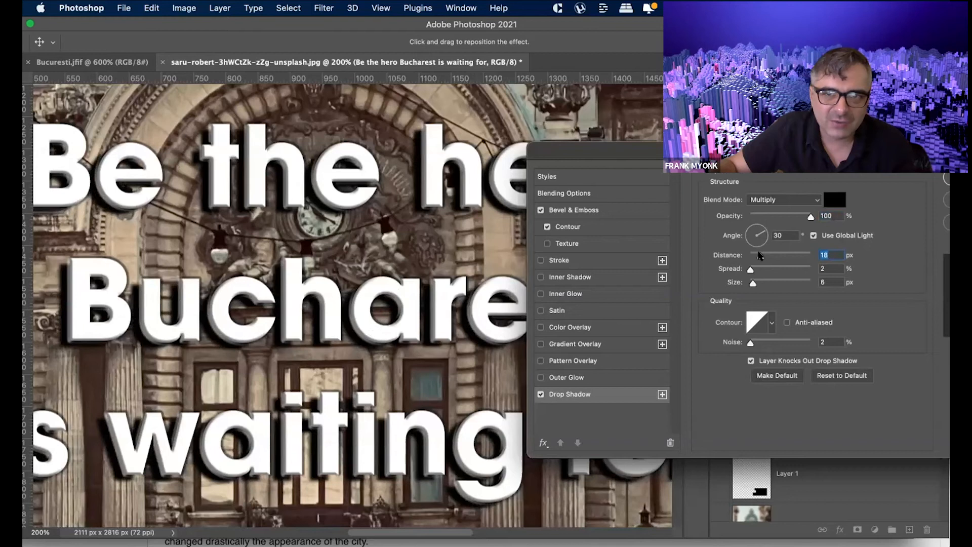
{"action": "left_click", "coordinate": [752, 228]}
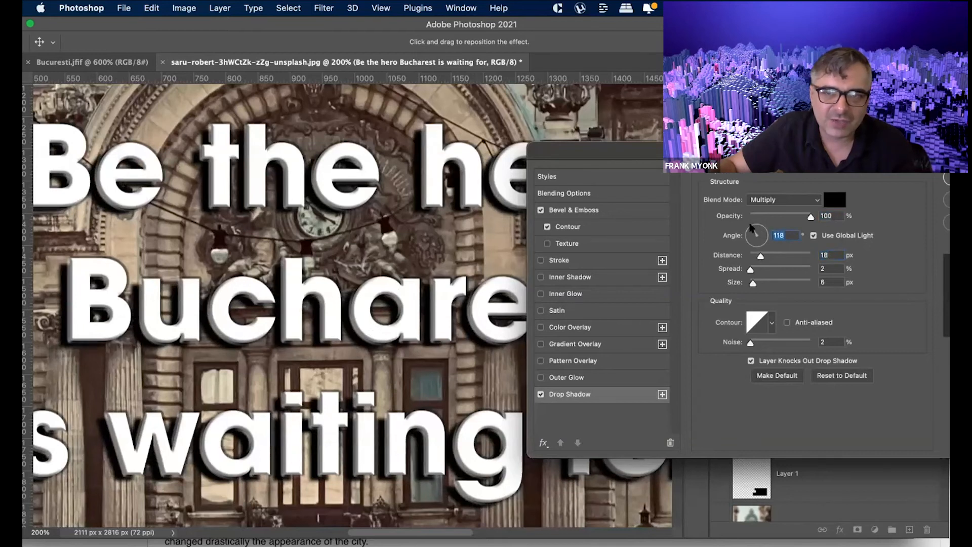
{"action": "left_click_drag", "start_coordinate": [748, 227], "coordinate": [760, 230]}
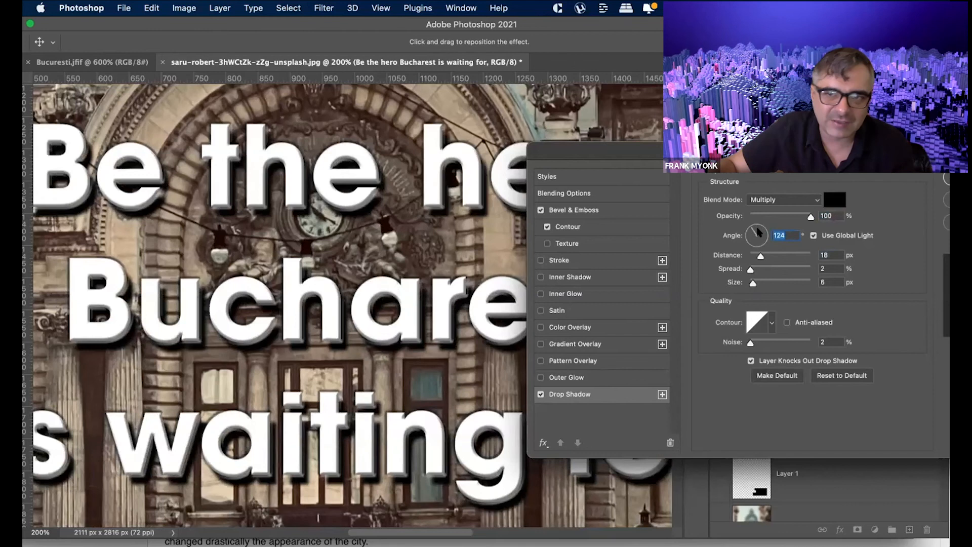
Set the drop shadow's distance to 0 px, spread to 25% and size to 54 px, and apply the layer style
{"action": "left_click_drag", "start_coordinate": [751, 269], "coordinate": [760, 268]}
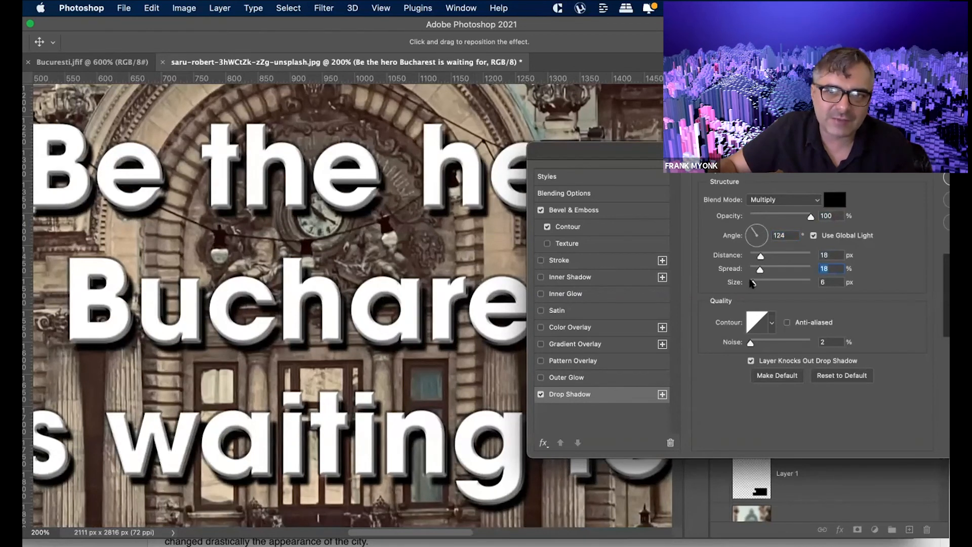
{"action": "left_click", "coordinate": [762, 283]}
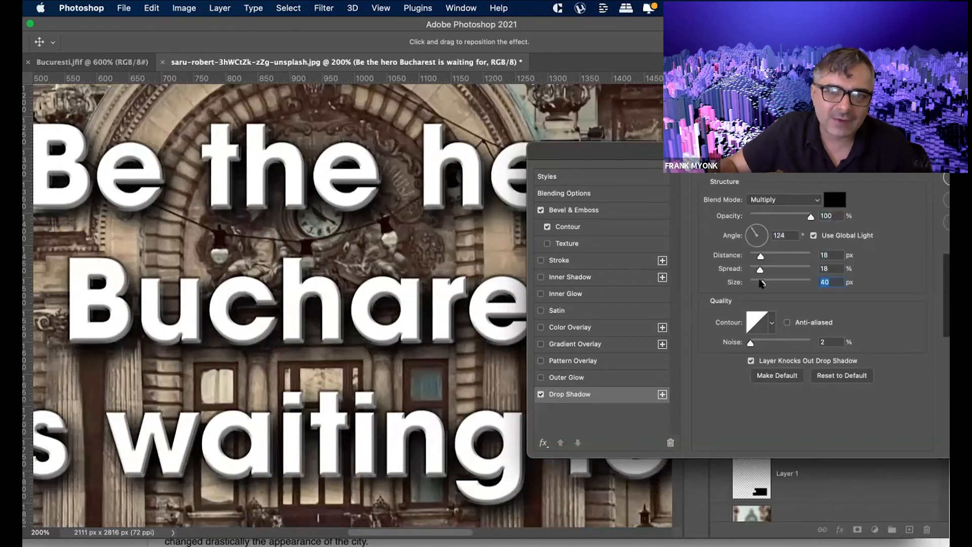
{"action": "left_click_drag", "start_coordinate": [761, 283], "coordinate": [755, 282]}
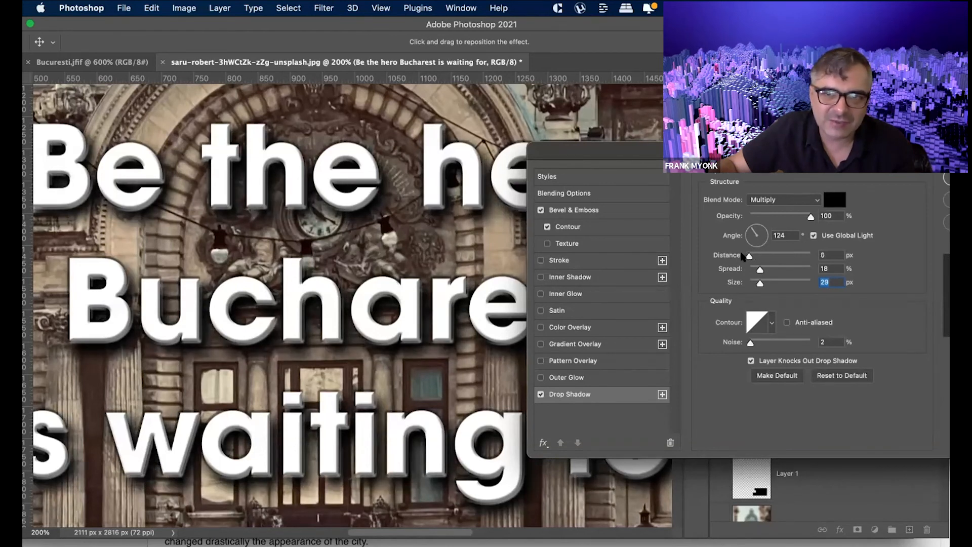
{"action": "left_click", "coordinate": [742, 255]}
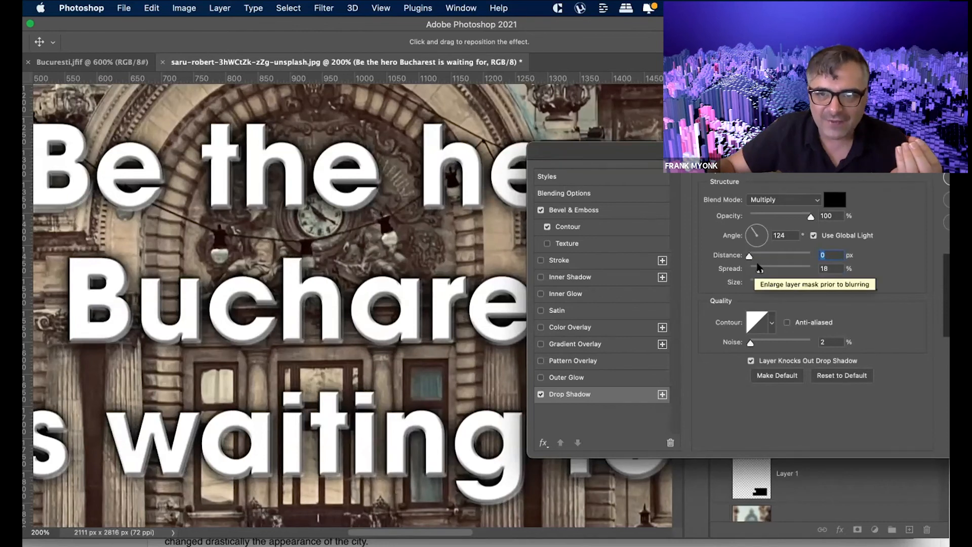
{"action": "left_click_drag", "start_coordinate": [762, 268], "coordinate": [766, 283]}
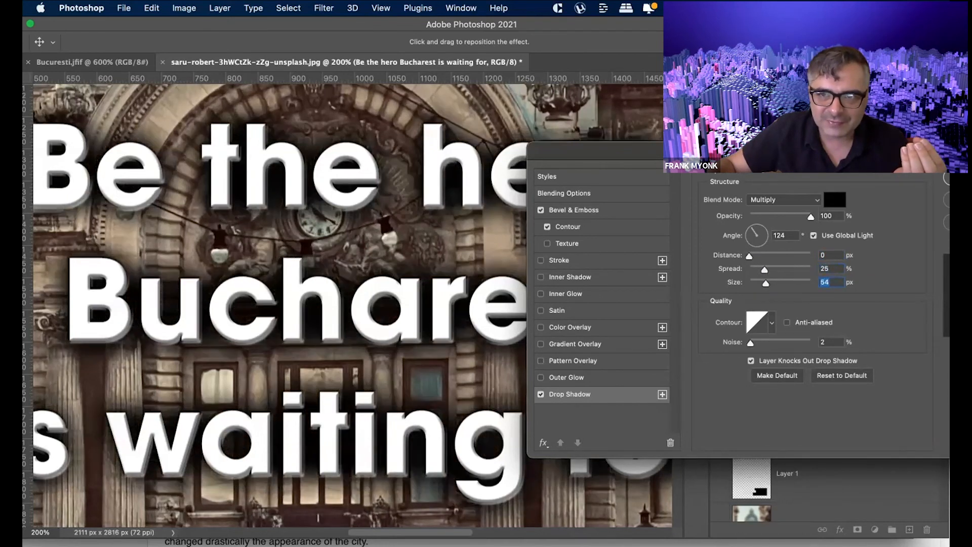
{"action": "left_click", "coordinate": [945, 177]}
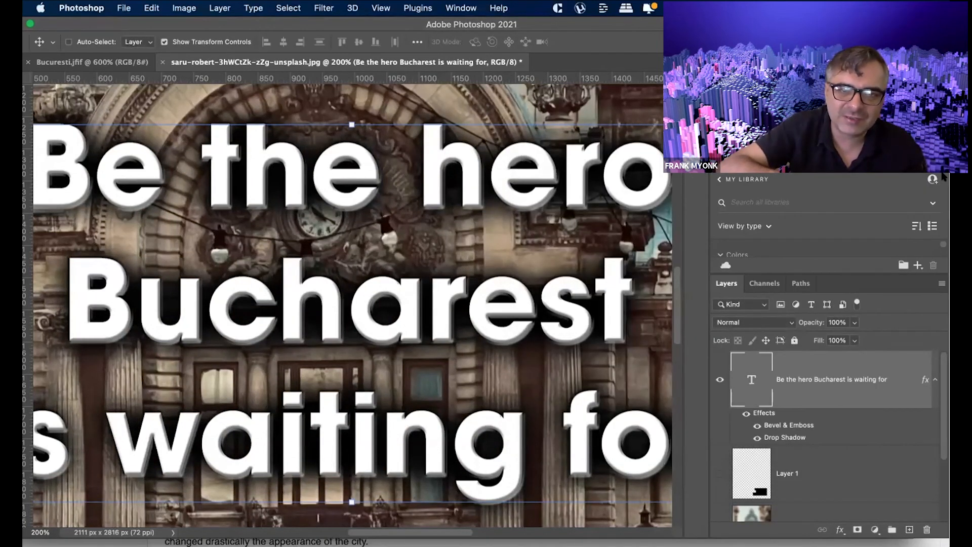
{"action": "key", "text": "super+0"}
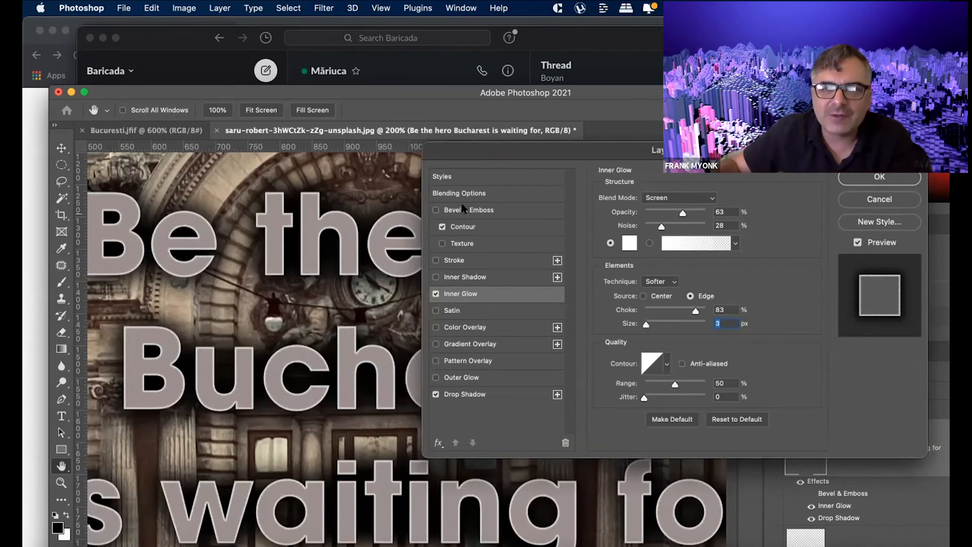
Try Bevel & Emboss together with the Inner Glow on the grey headline, and cancel the layer style changes
{"action": "left_click", "coordinate": [435, 211]}
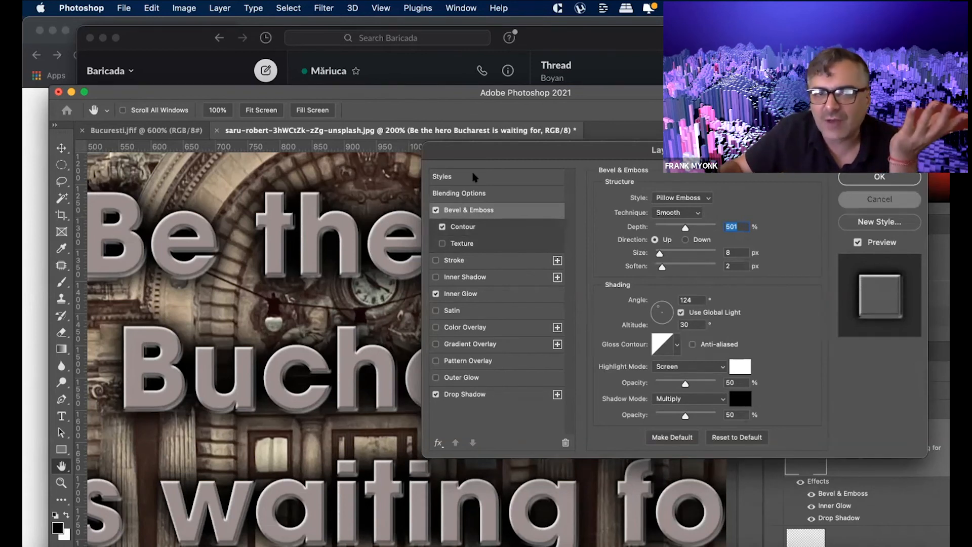
{"action": "left_click", "coordinate": [850, 198]}
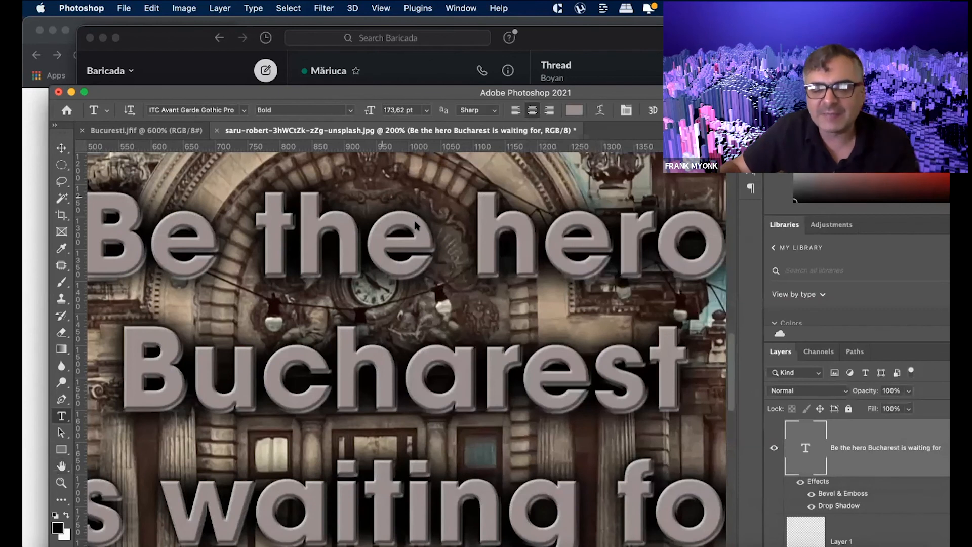
{"action": "key", "text": "super+0"}
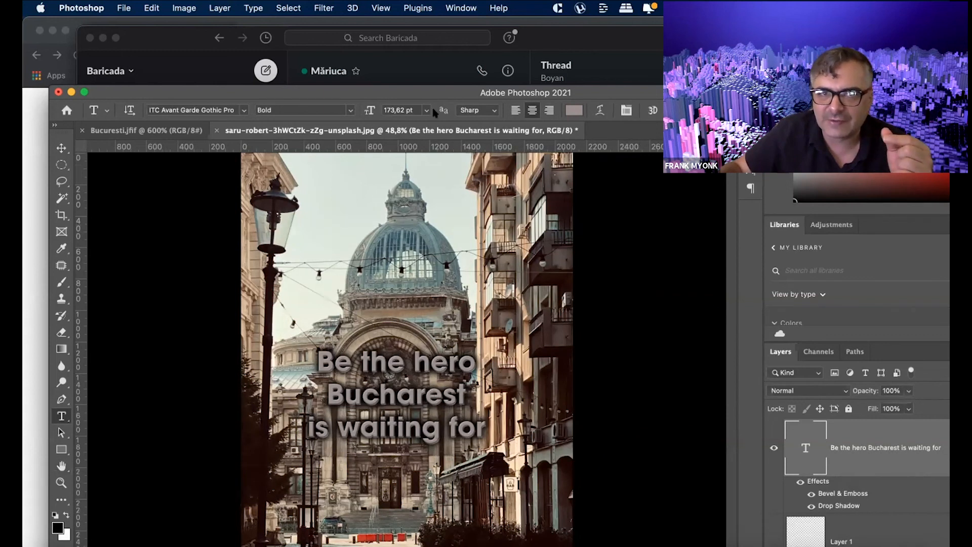
Try the headline at the photo's vertical center, and move it back down over the building's entrance
{"action": "left_click_drag", "start_coordinate": [415, 95], "coordinate": [400, 40]}
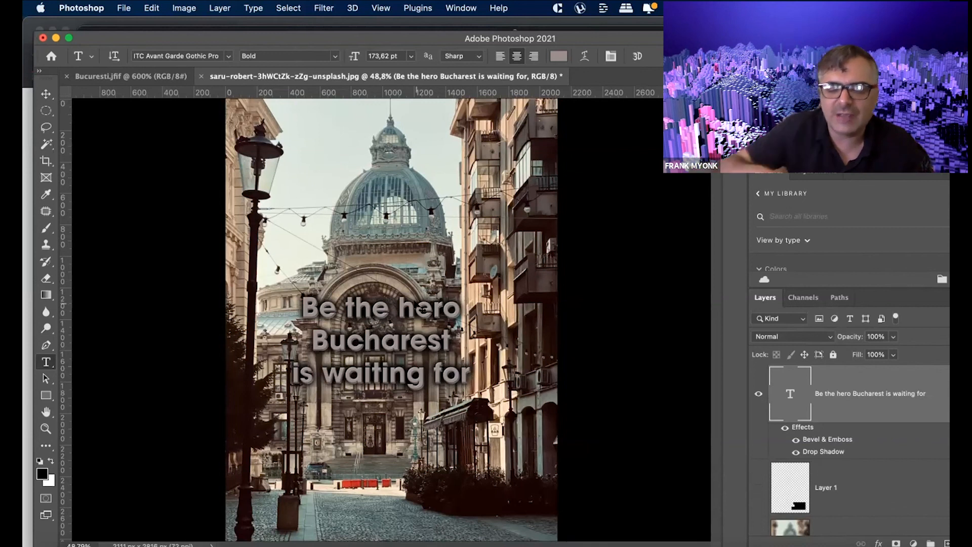
{"action": "key", "text": "super+plus"}
{"action": "key", "text": "super+plus"}
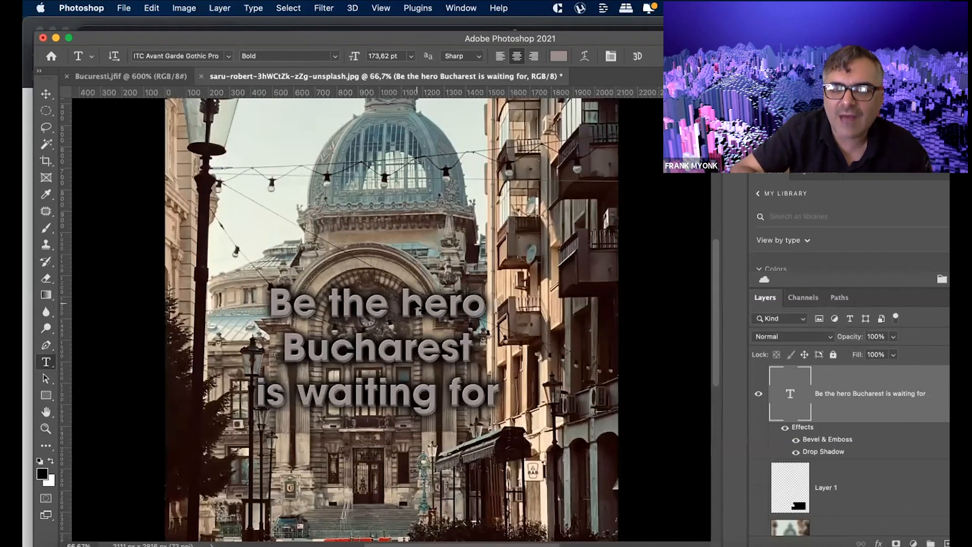
{"action": "key", "text": "super+plus"}
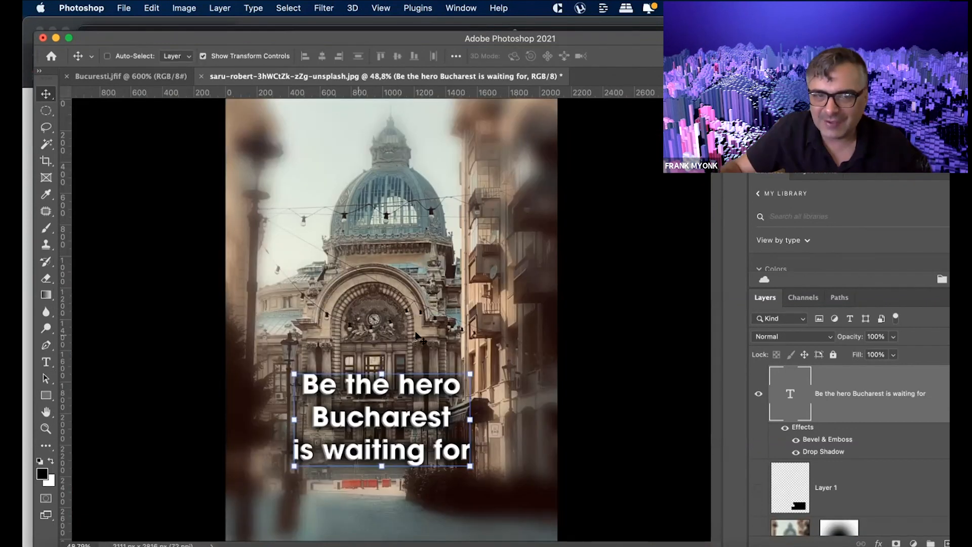
{"action": "left_click_drag", "start_coordinate": [369, 389], "coordinate": [369, 289]}
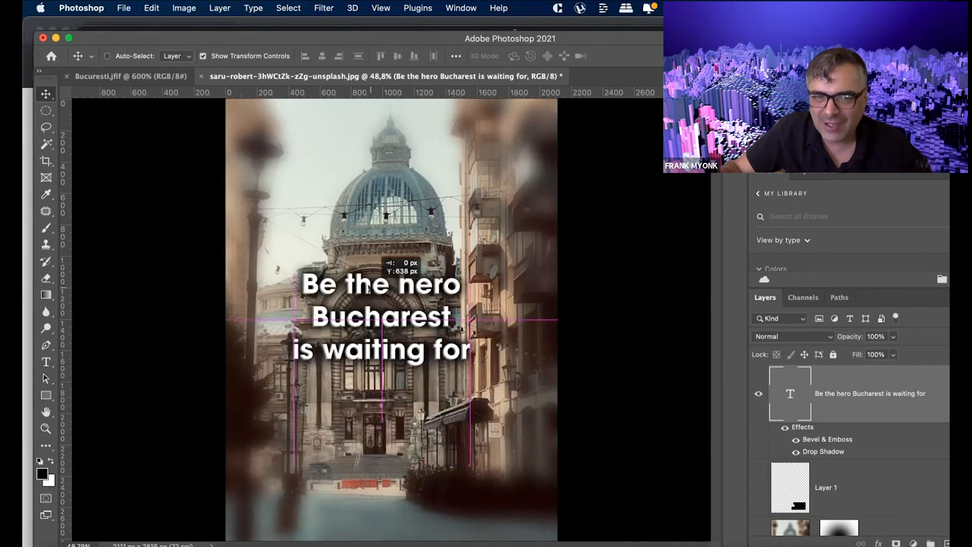
{"action": "left_click_drag", "start_coordinate": [369, 289], "coordinate": [380, 408]}
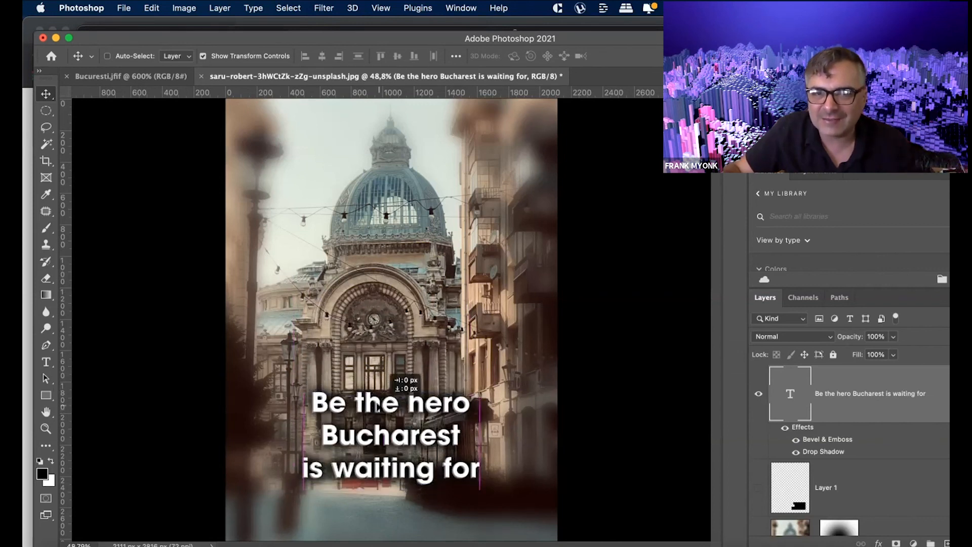